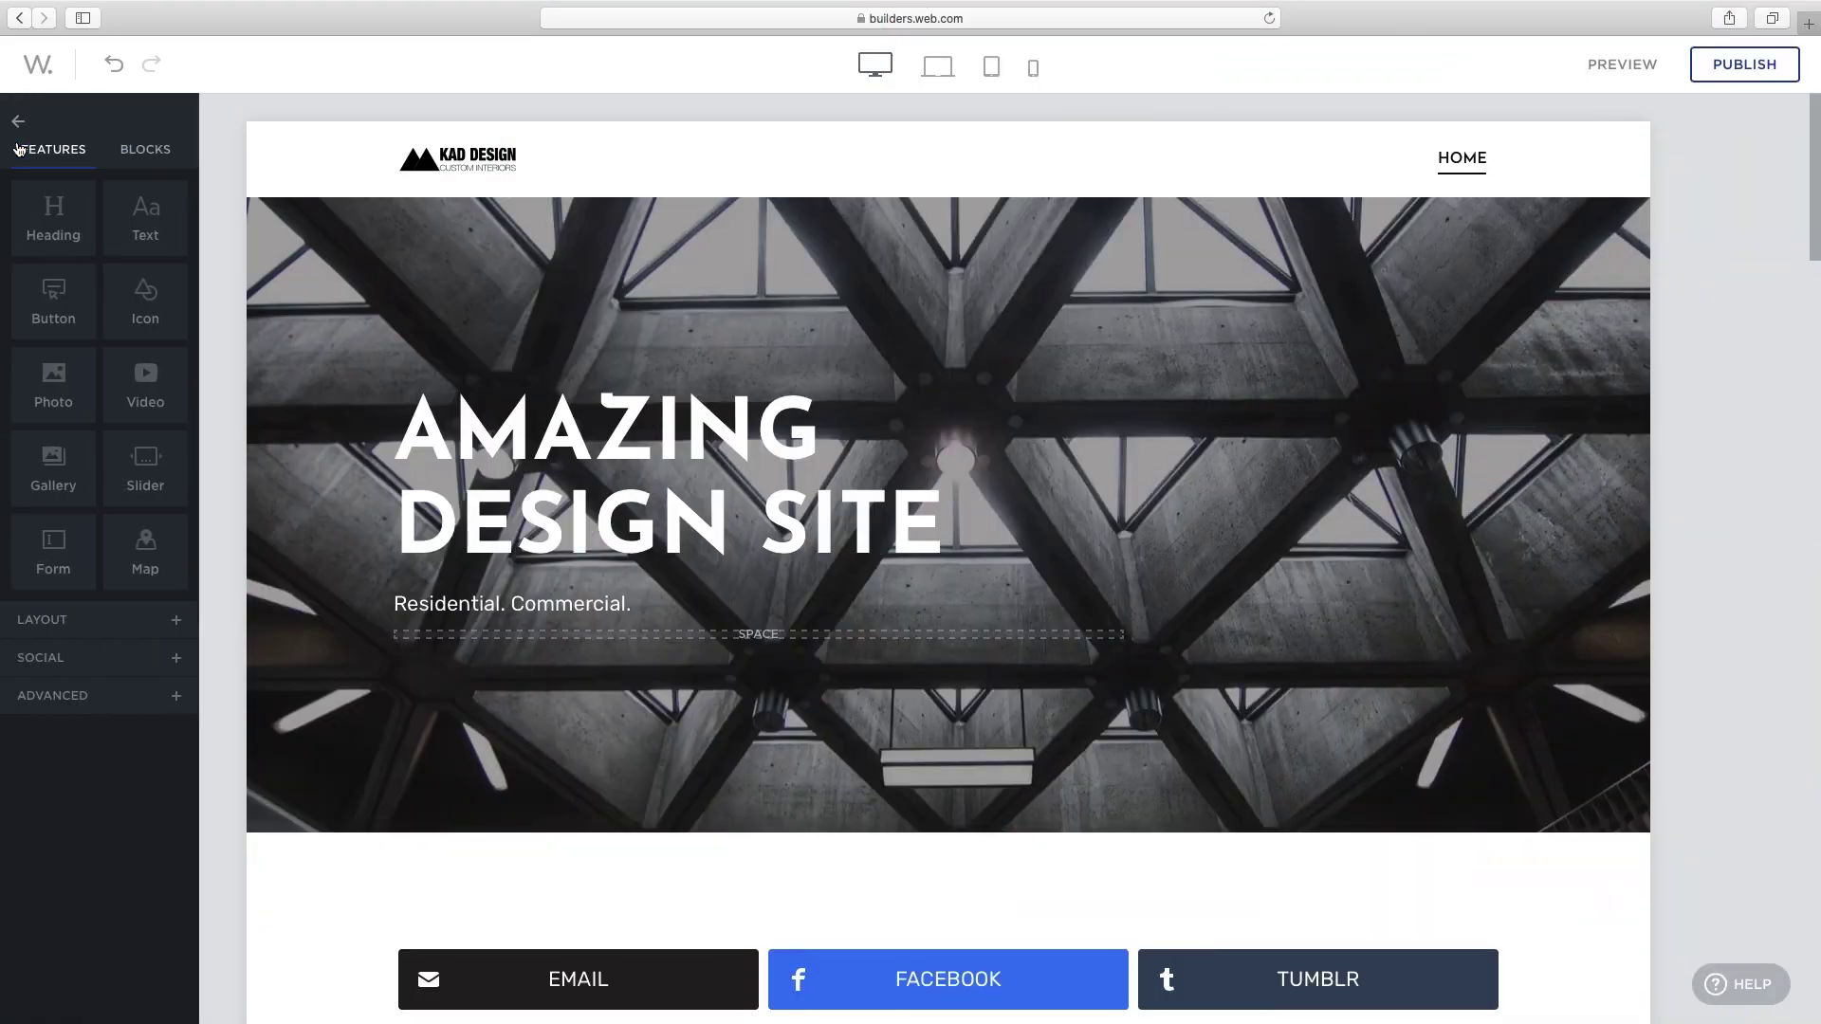
Show the block library's Menu category of navigation-bar layouts
{"action": "left_click", "coordinate": [137, 151]}
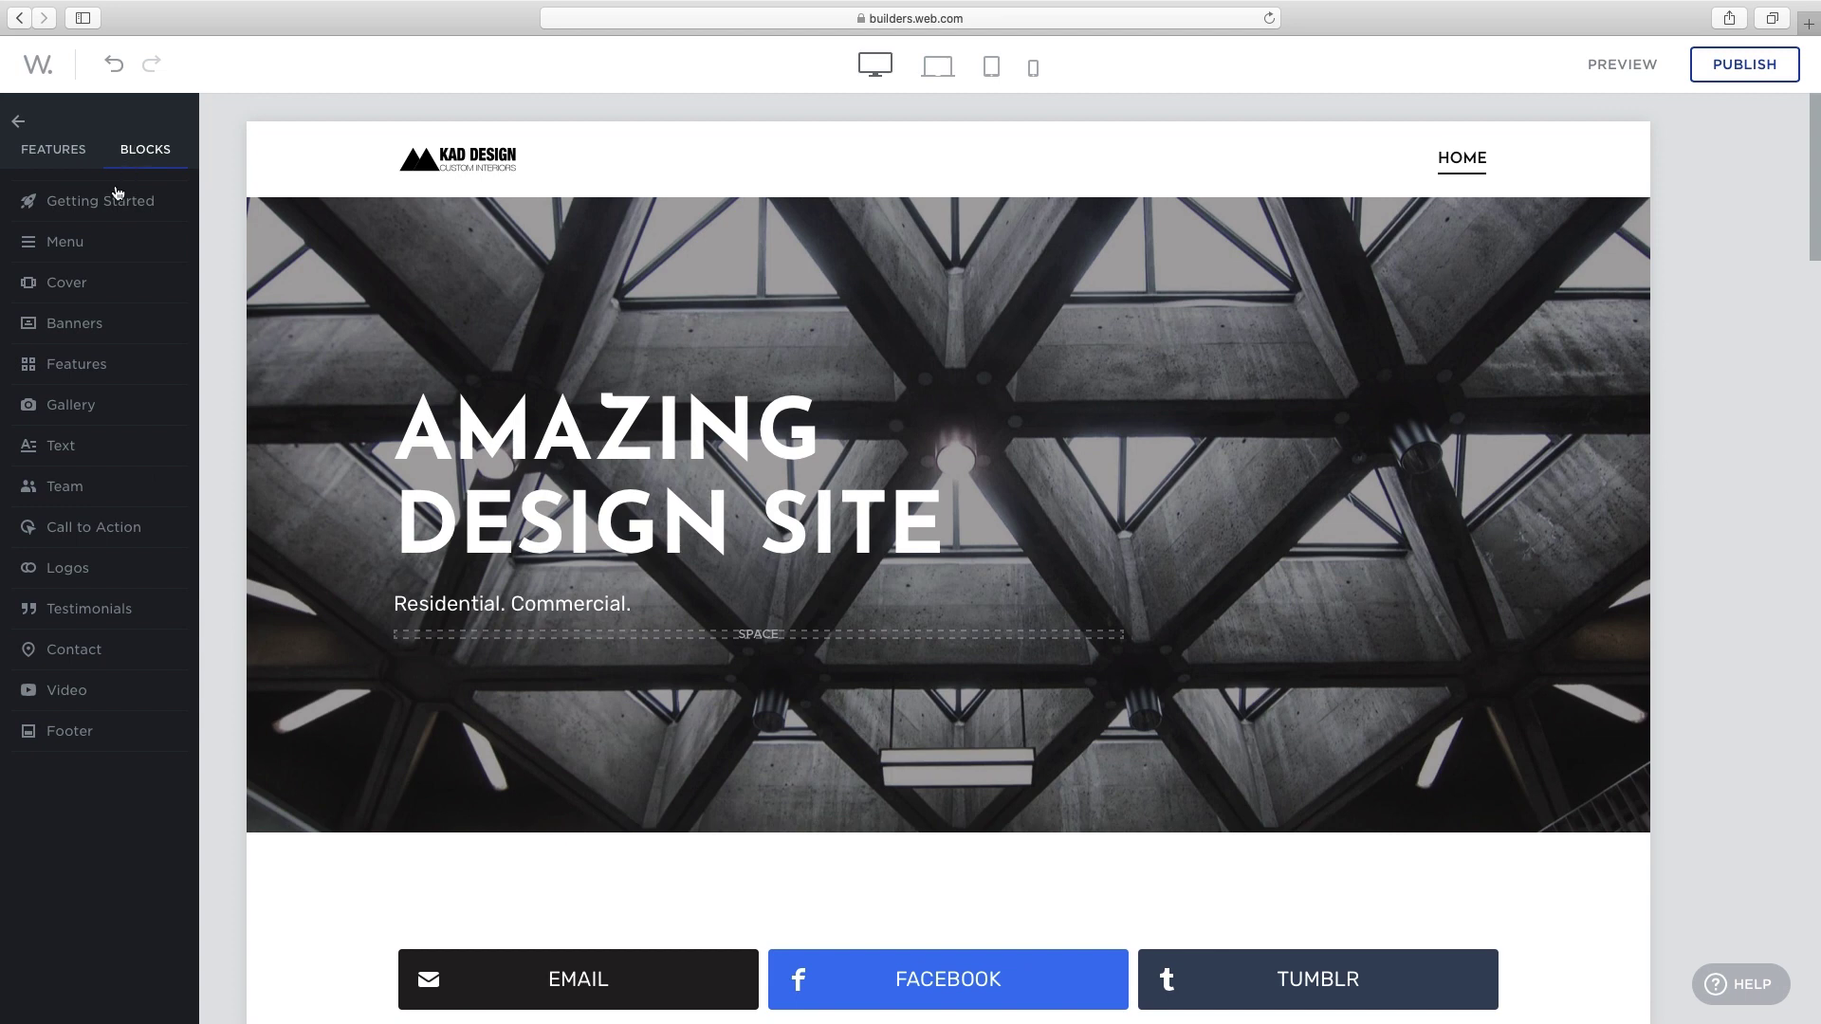
{"action": "mouse_move", "coordinate": [64, 243]}
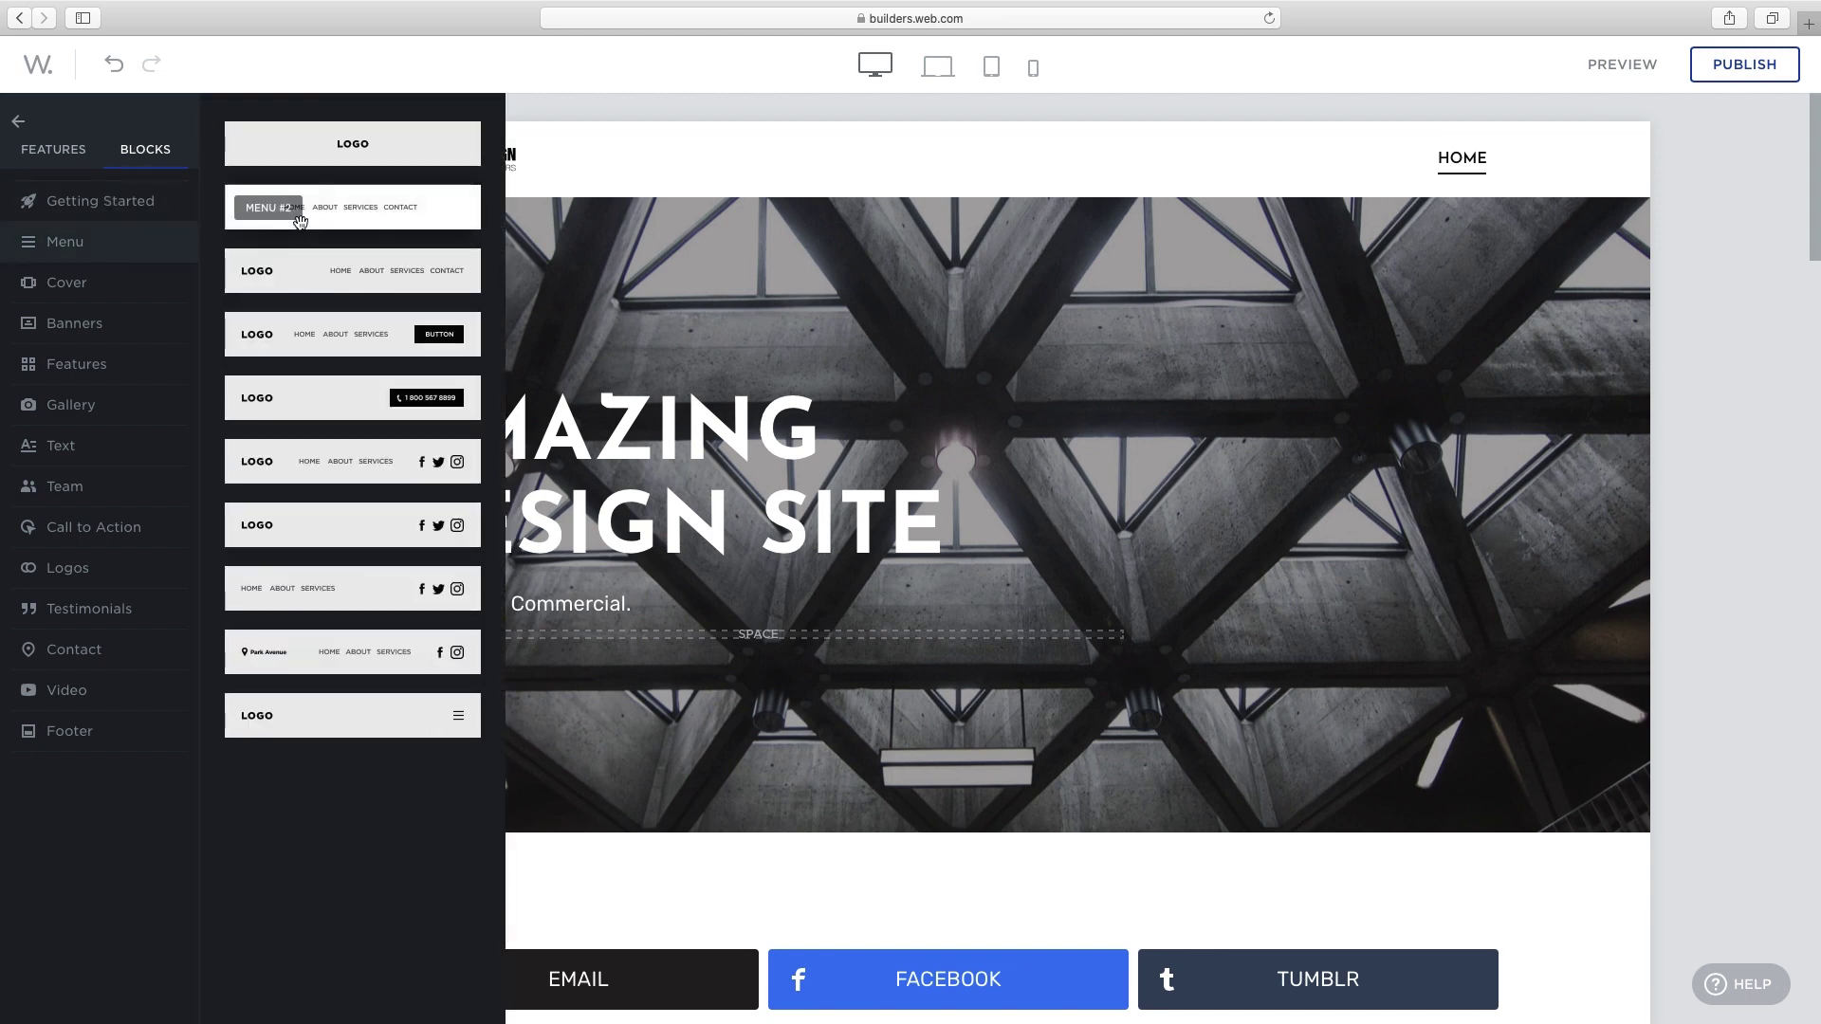
Try several menu header layouts, ending with MENU #6 with logo, menu and social icons
{"action": "left_click_drag", "start_coordinate": [339, 211], "coordinate": [583, 158]}
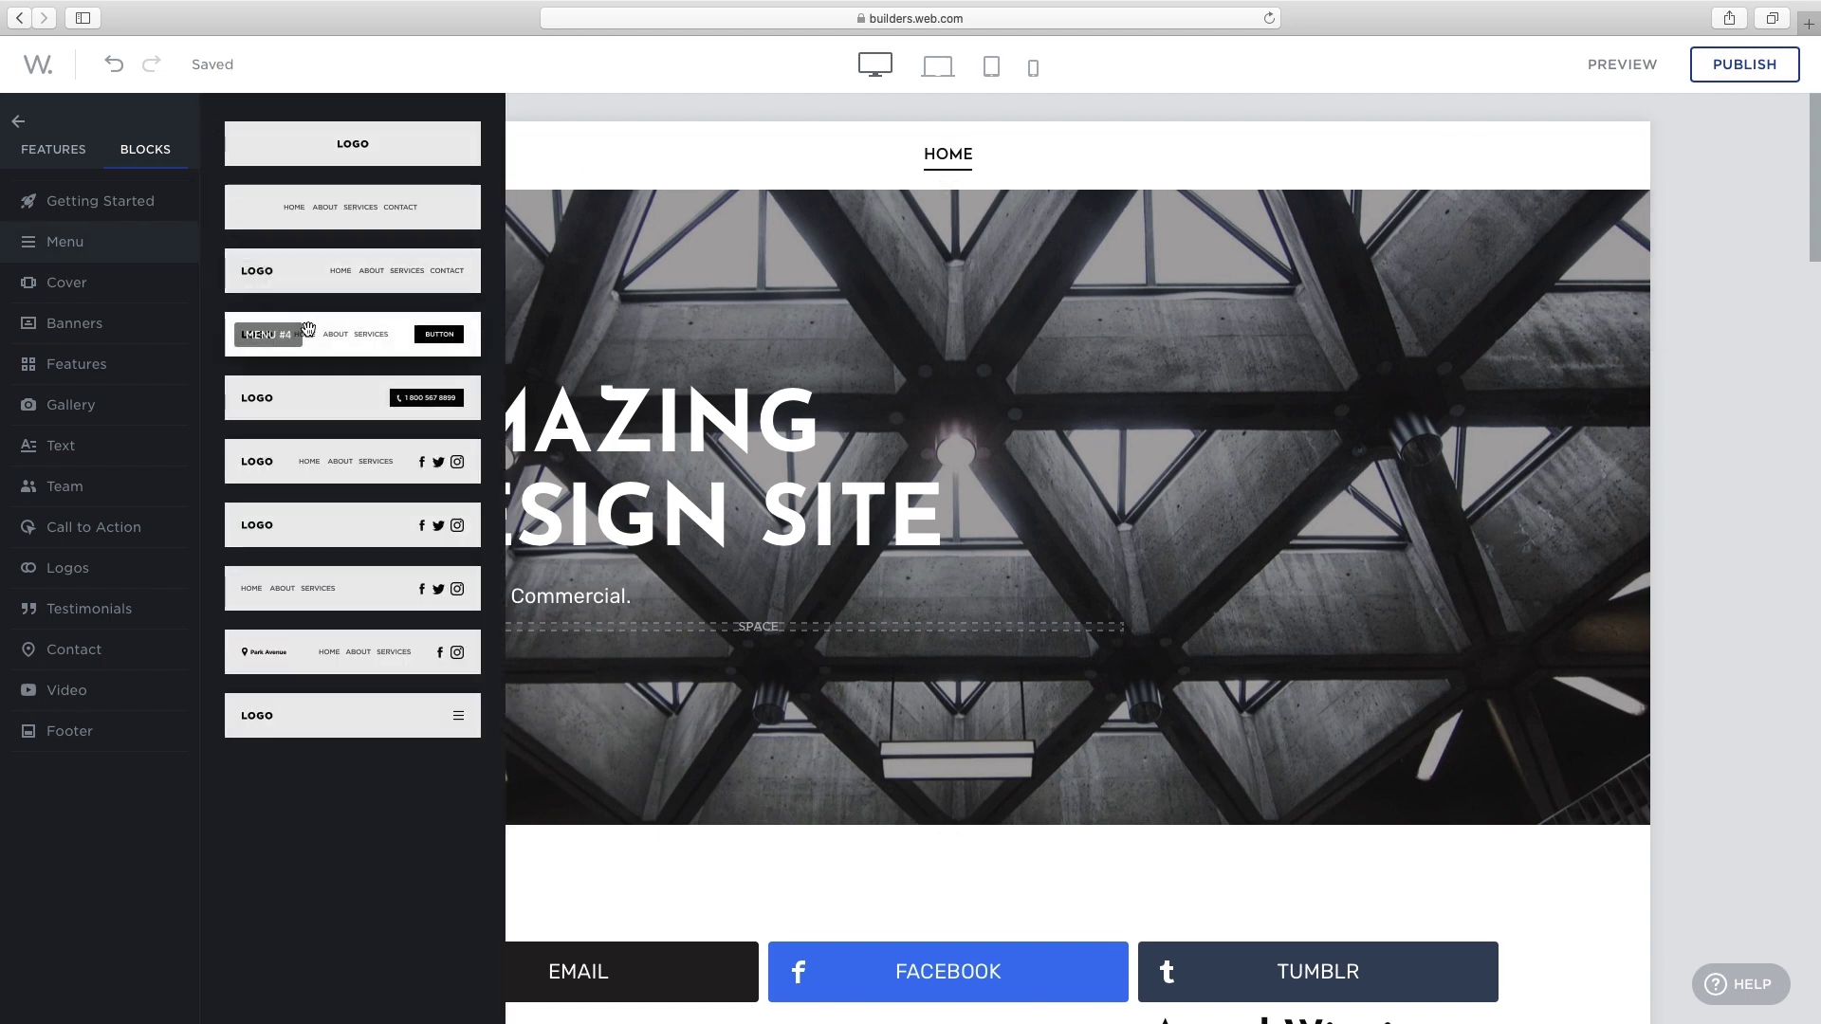
{"action": "left_click_drag", "start_coordinate": [306, 330], "coordinate": [638, 154]}
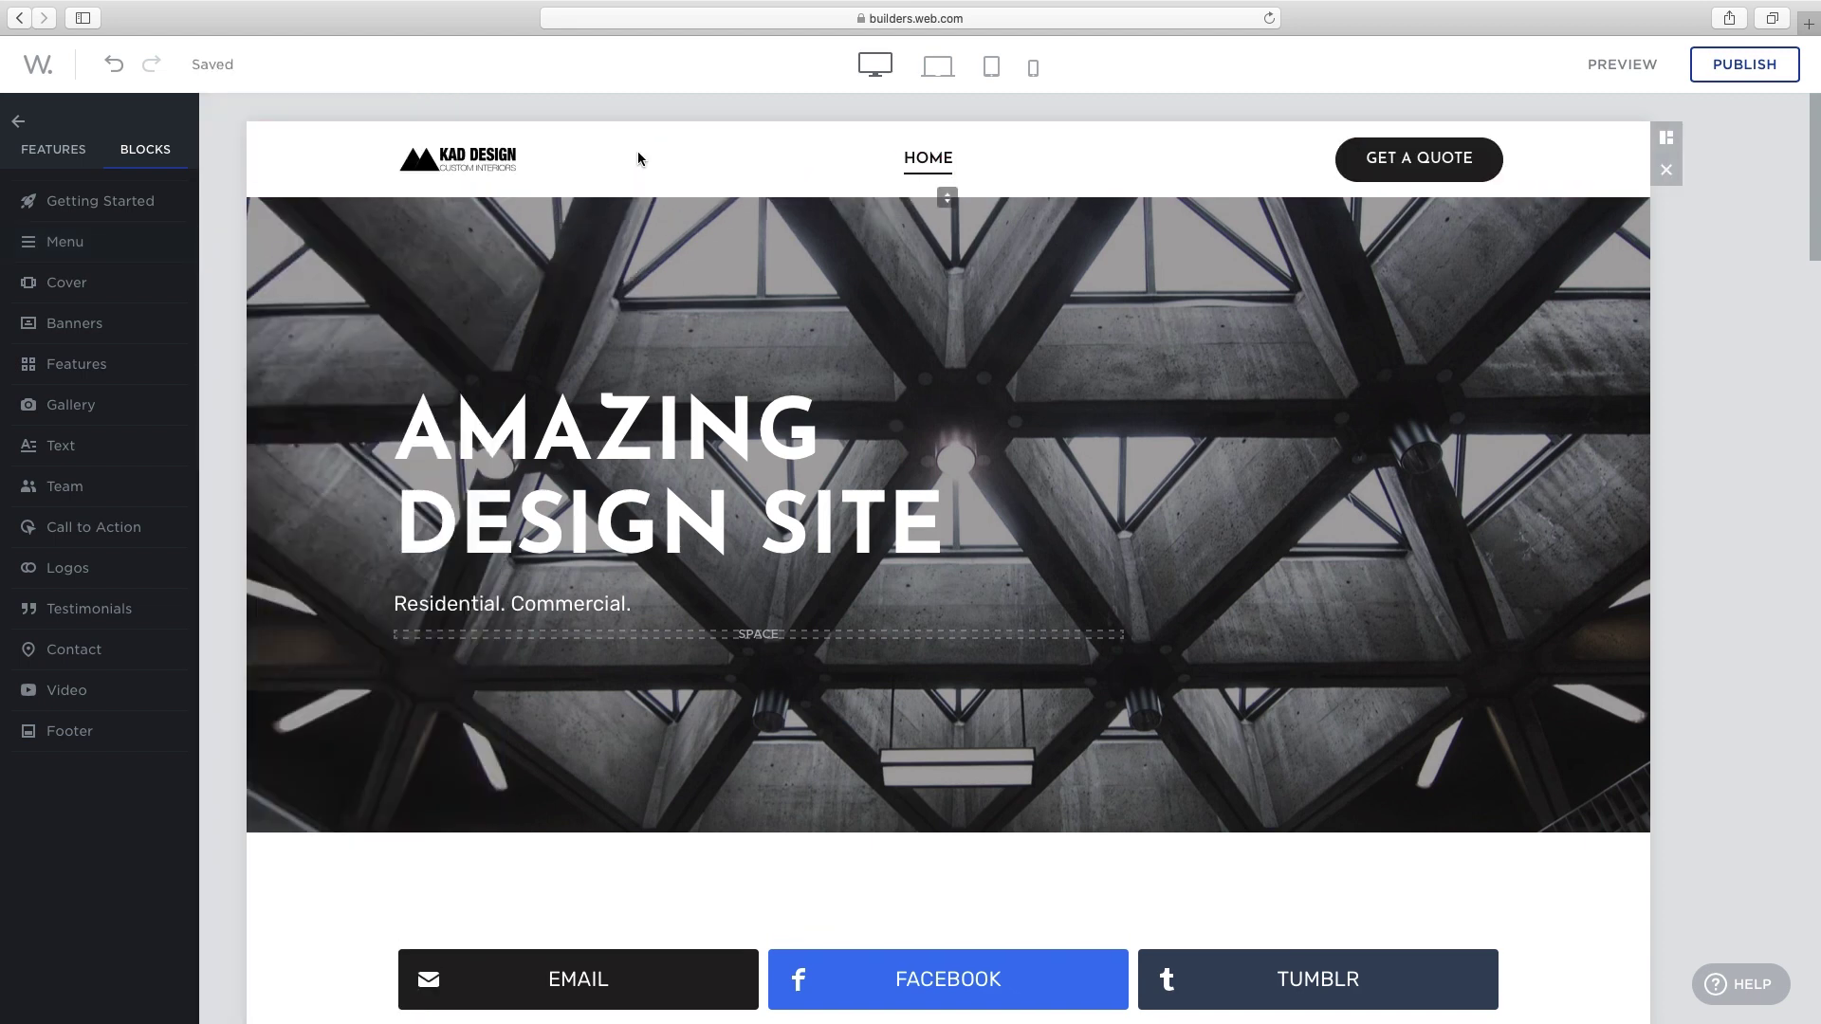
{"action": "left_click", "coordinate": [167, 253]}
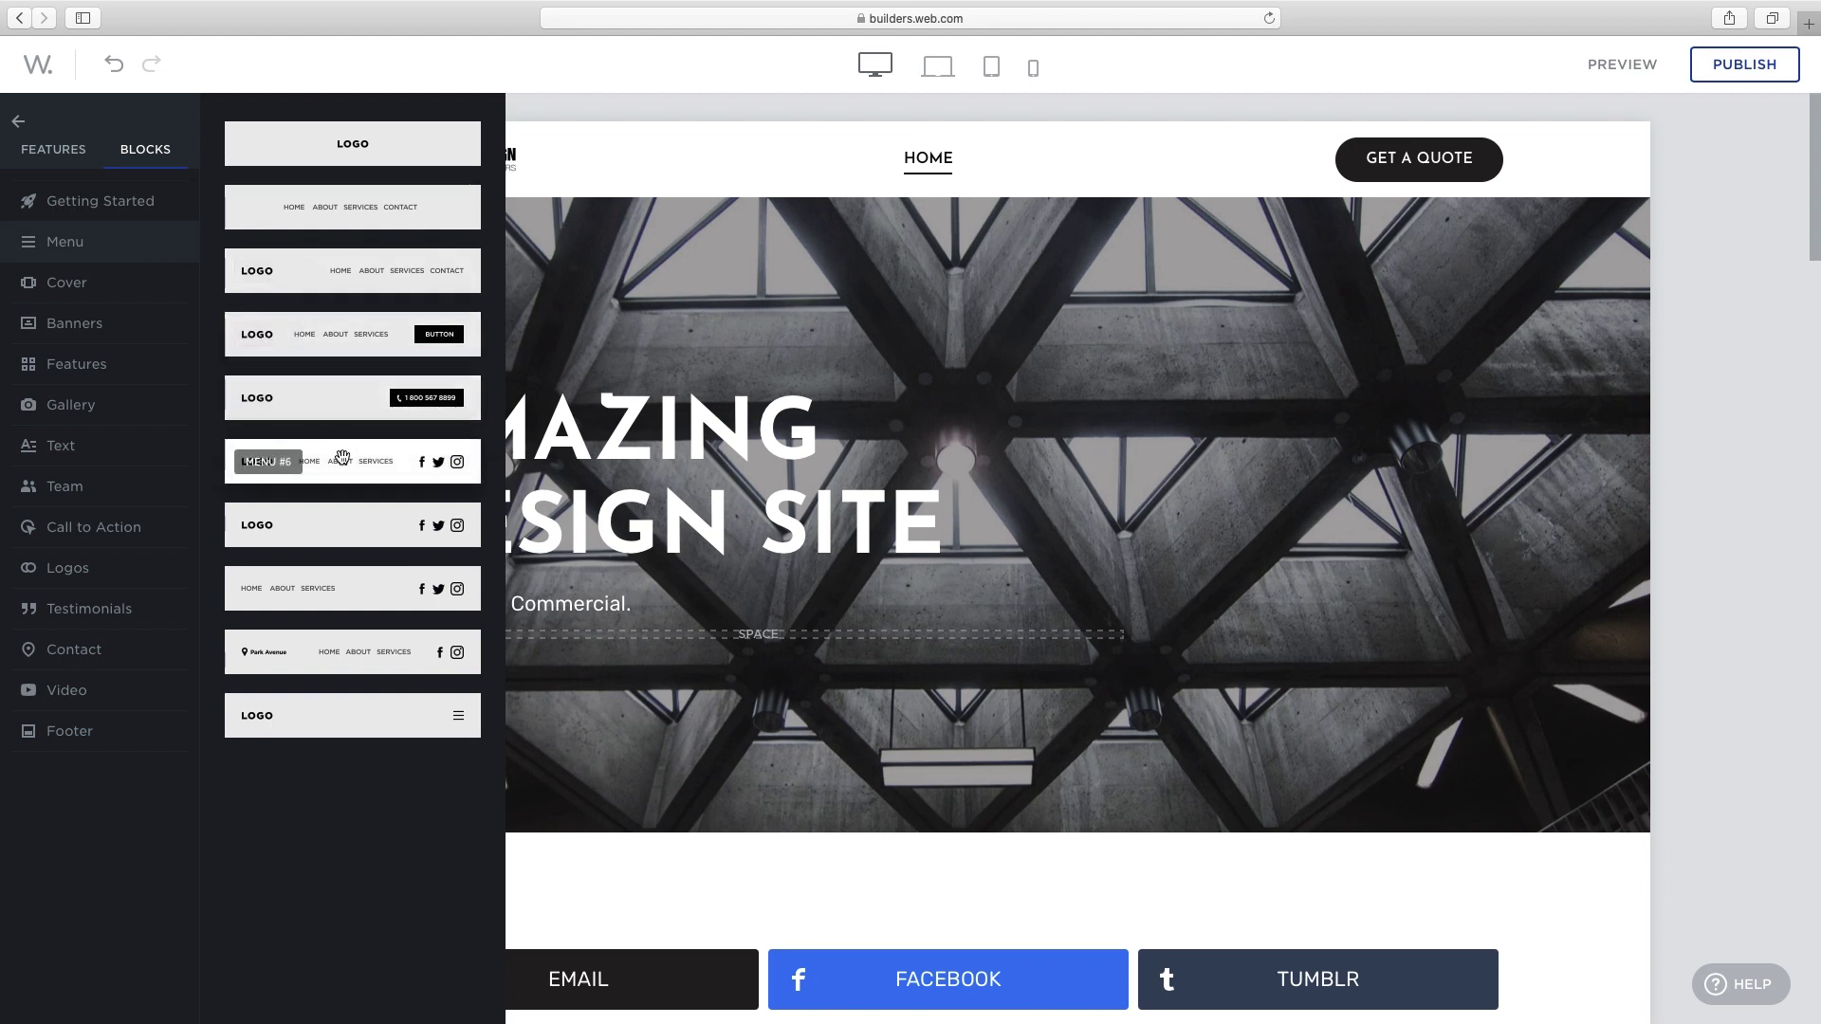
{"action": "left_click_drag", "start_coordinate": [341, 459], "coordinate": [623, 157]}
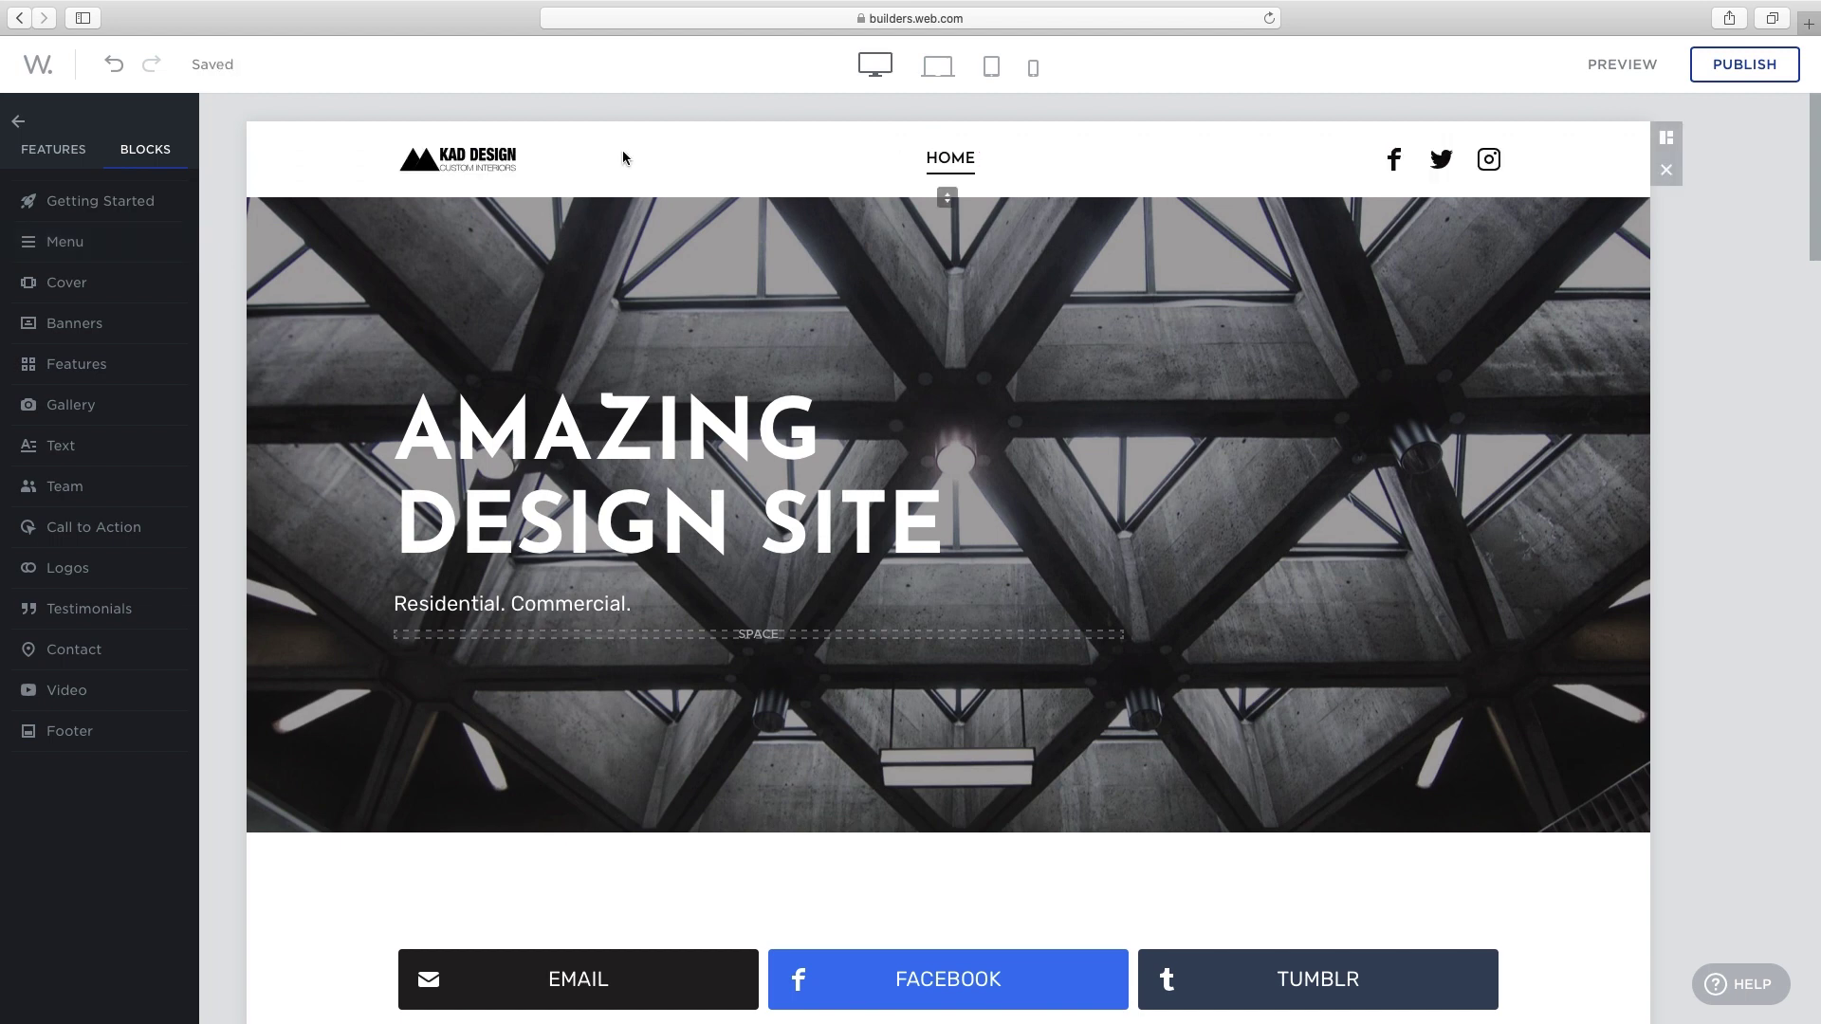
Try other header item orders, then settle on Logo, Menu, Social Buttons
{"action": "left_click", "coordinate": [19, 121]}
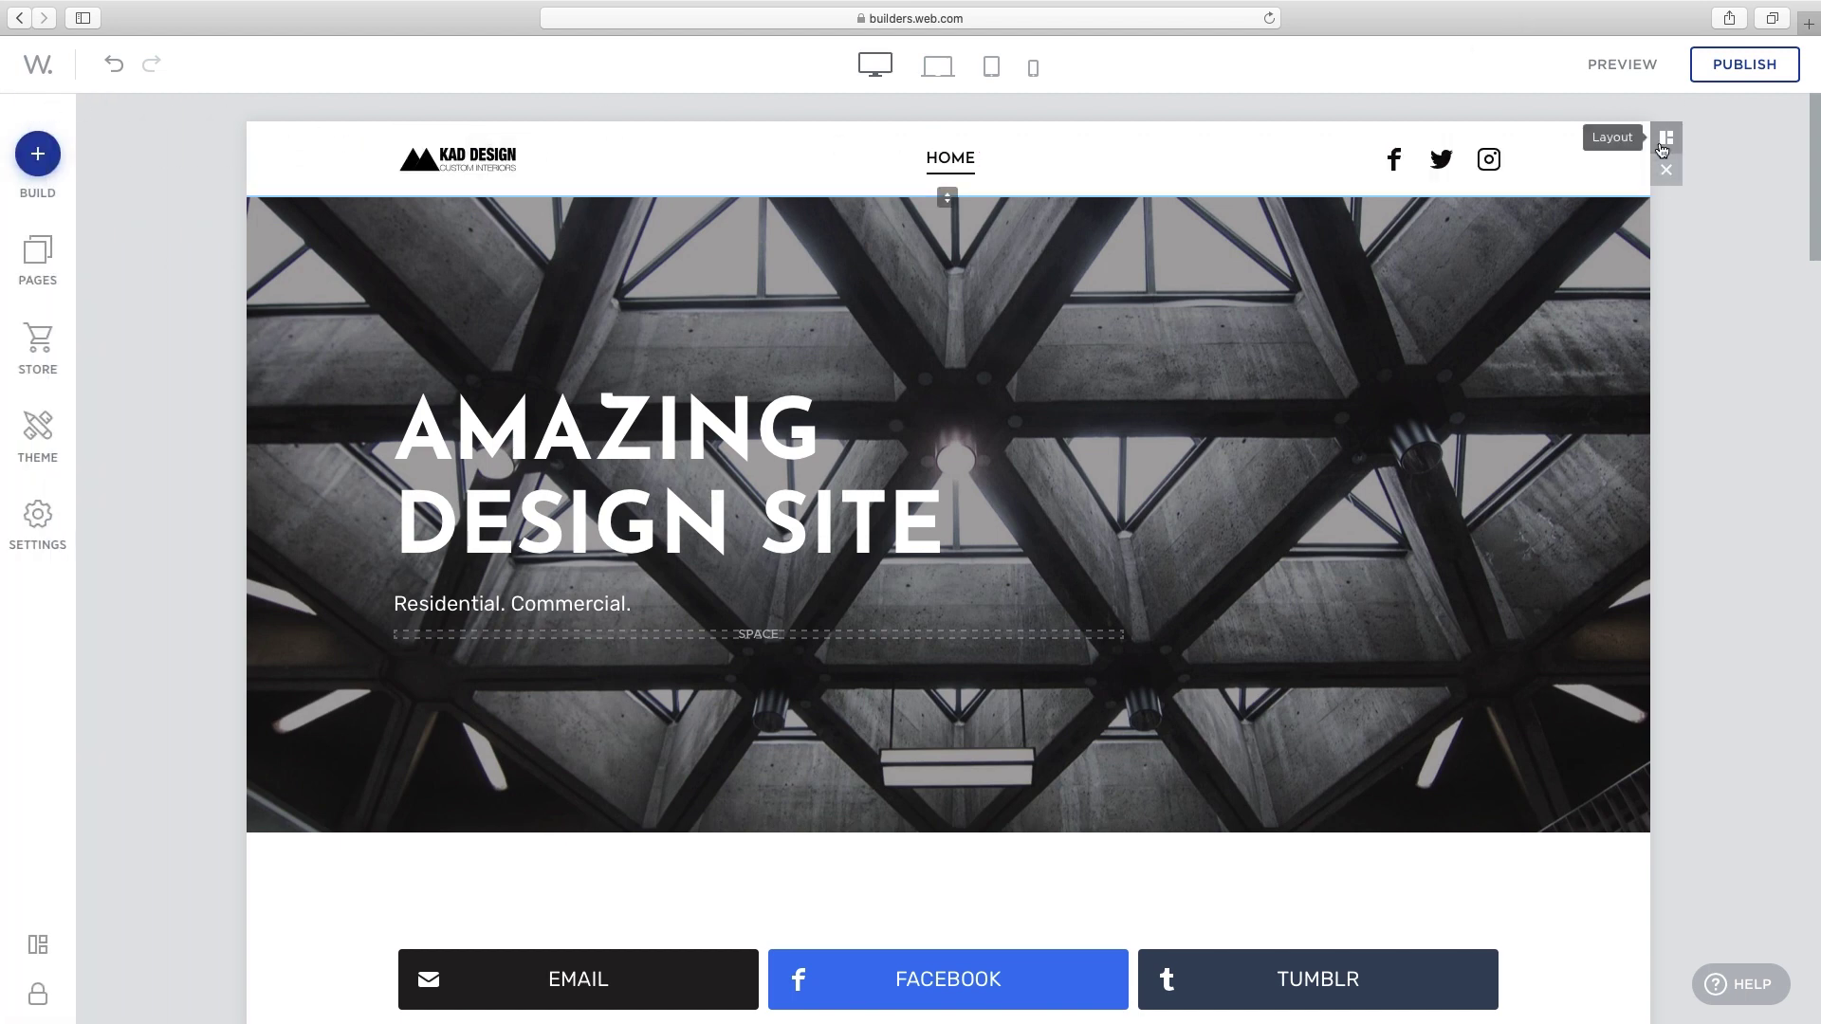
{"action": "left_click", "coordinate": [1664, 146]}
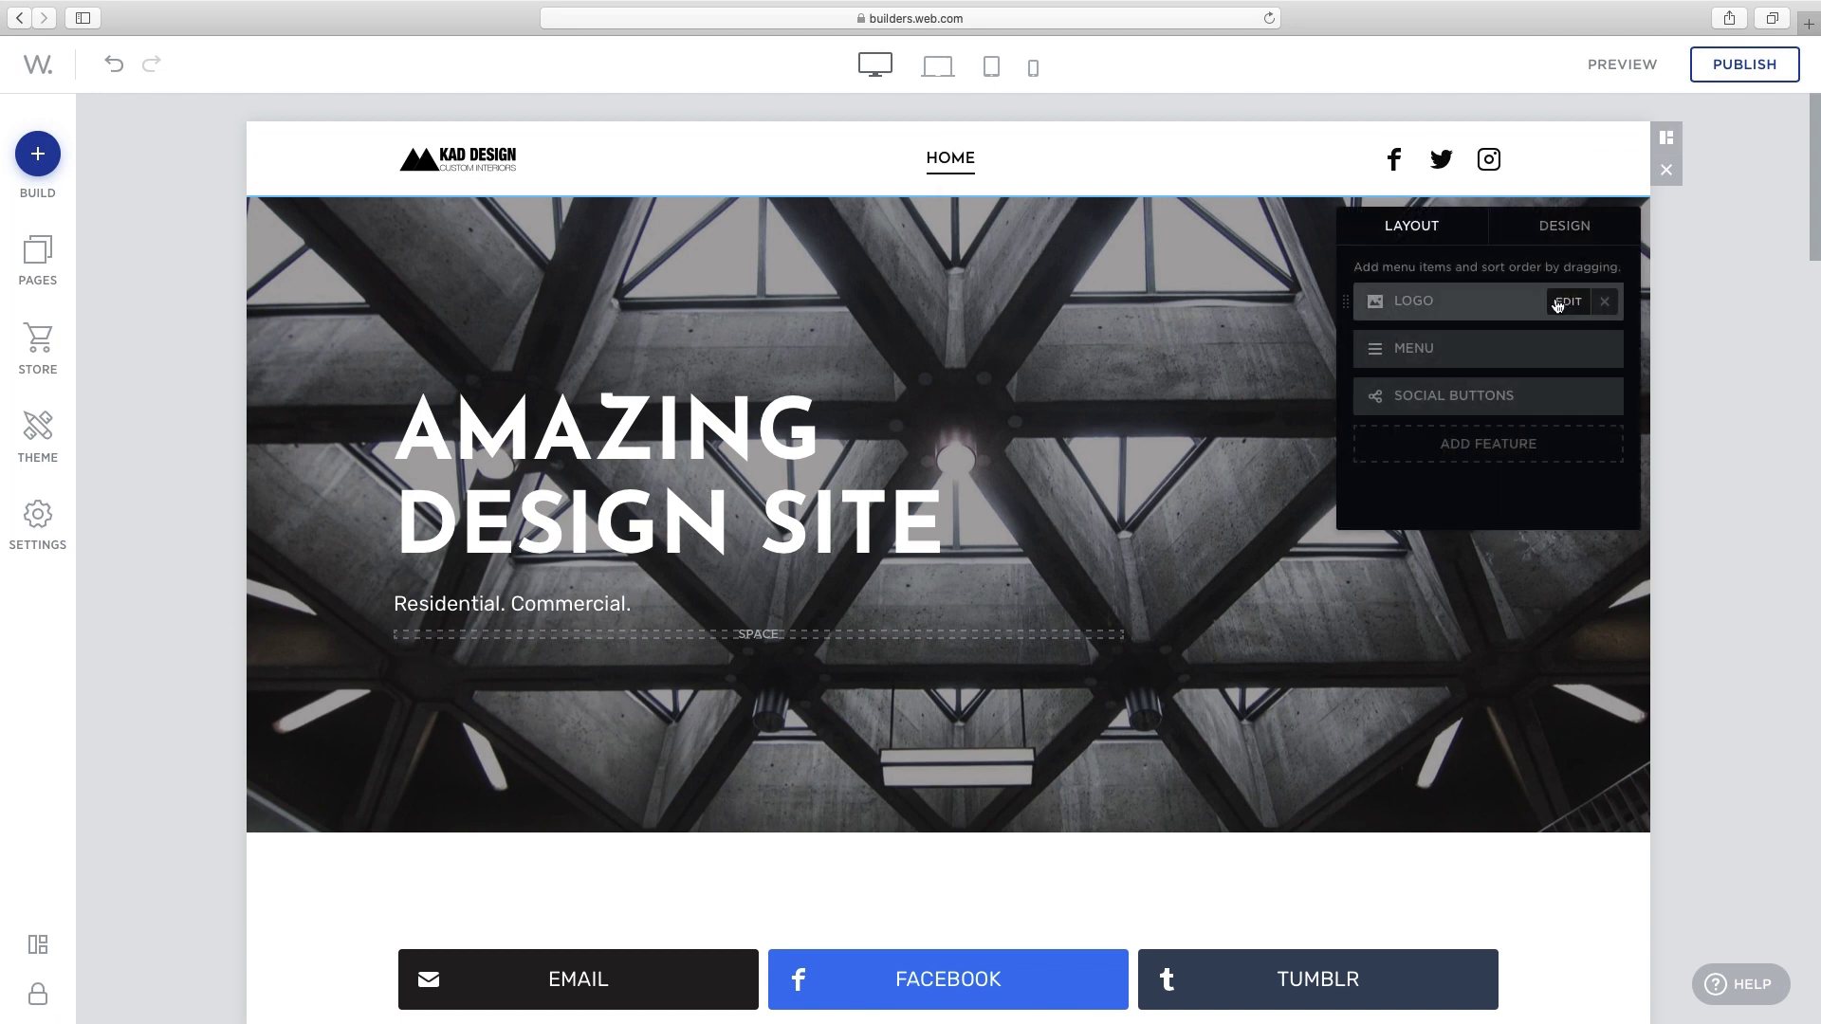
{"action": "left_click_drag", "start_coordinate": [1478, 348], "coordinate": [1477, 301]}
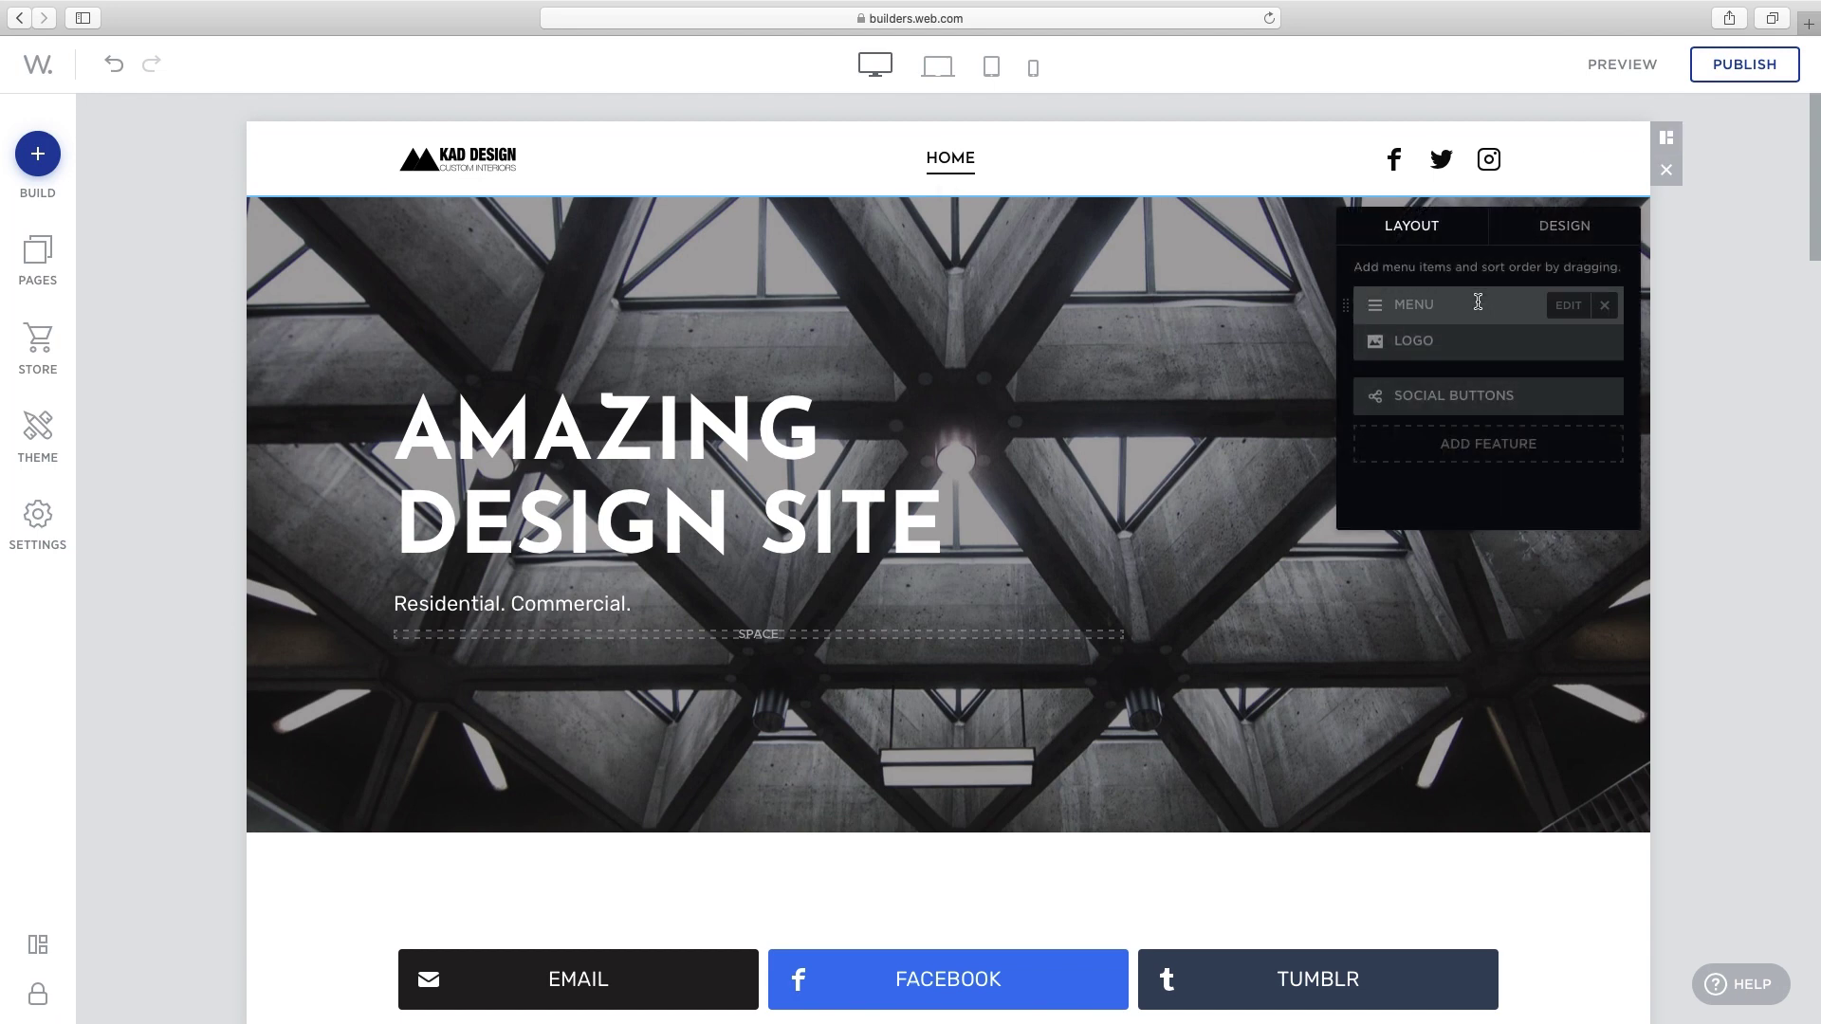
{"action": "left_click_drag", "start_coordinate": [1463, 396], "coordinate": [1438, 299]}
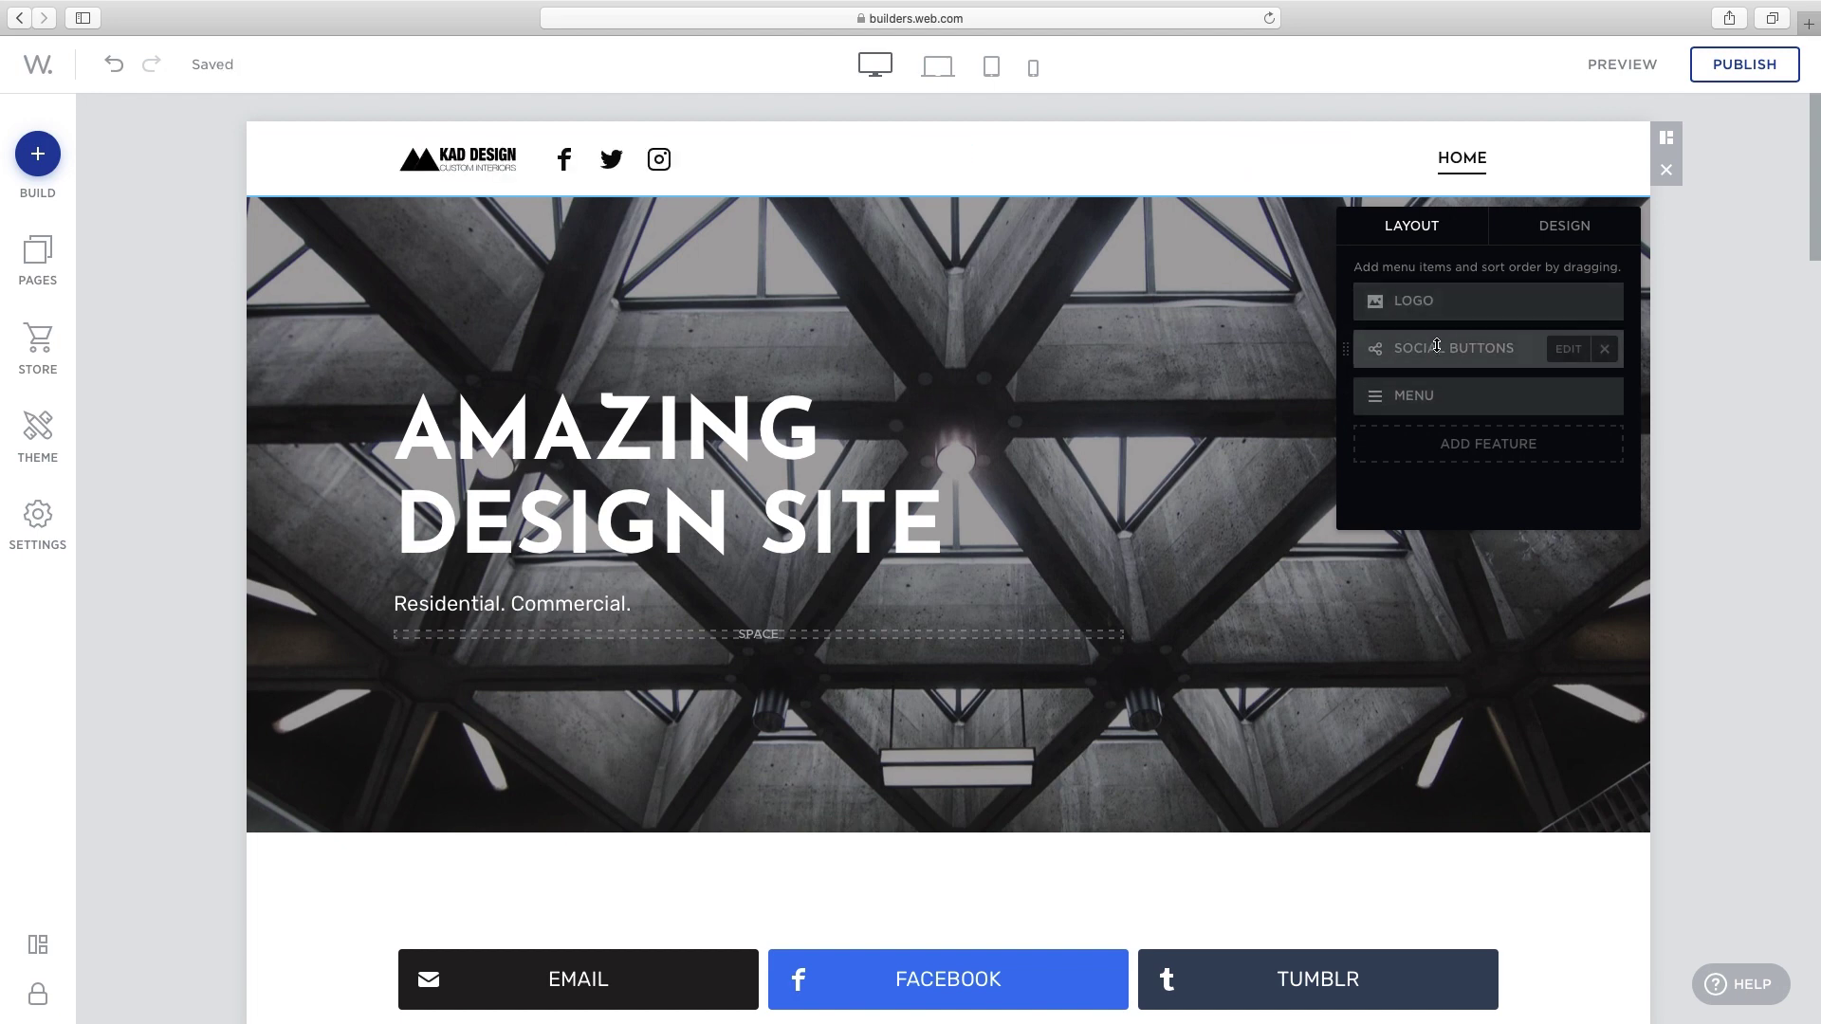
{"action": "left_click_drag", "start_coordinate": [1438, 351], "coordinate": [1441, 397]}
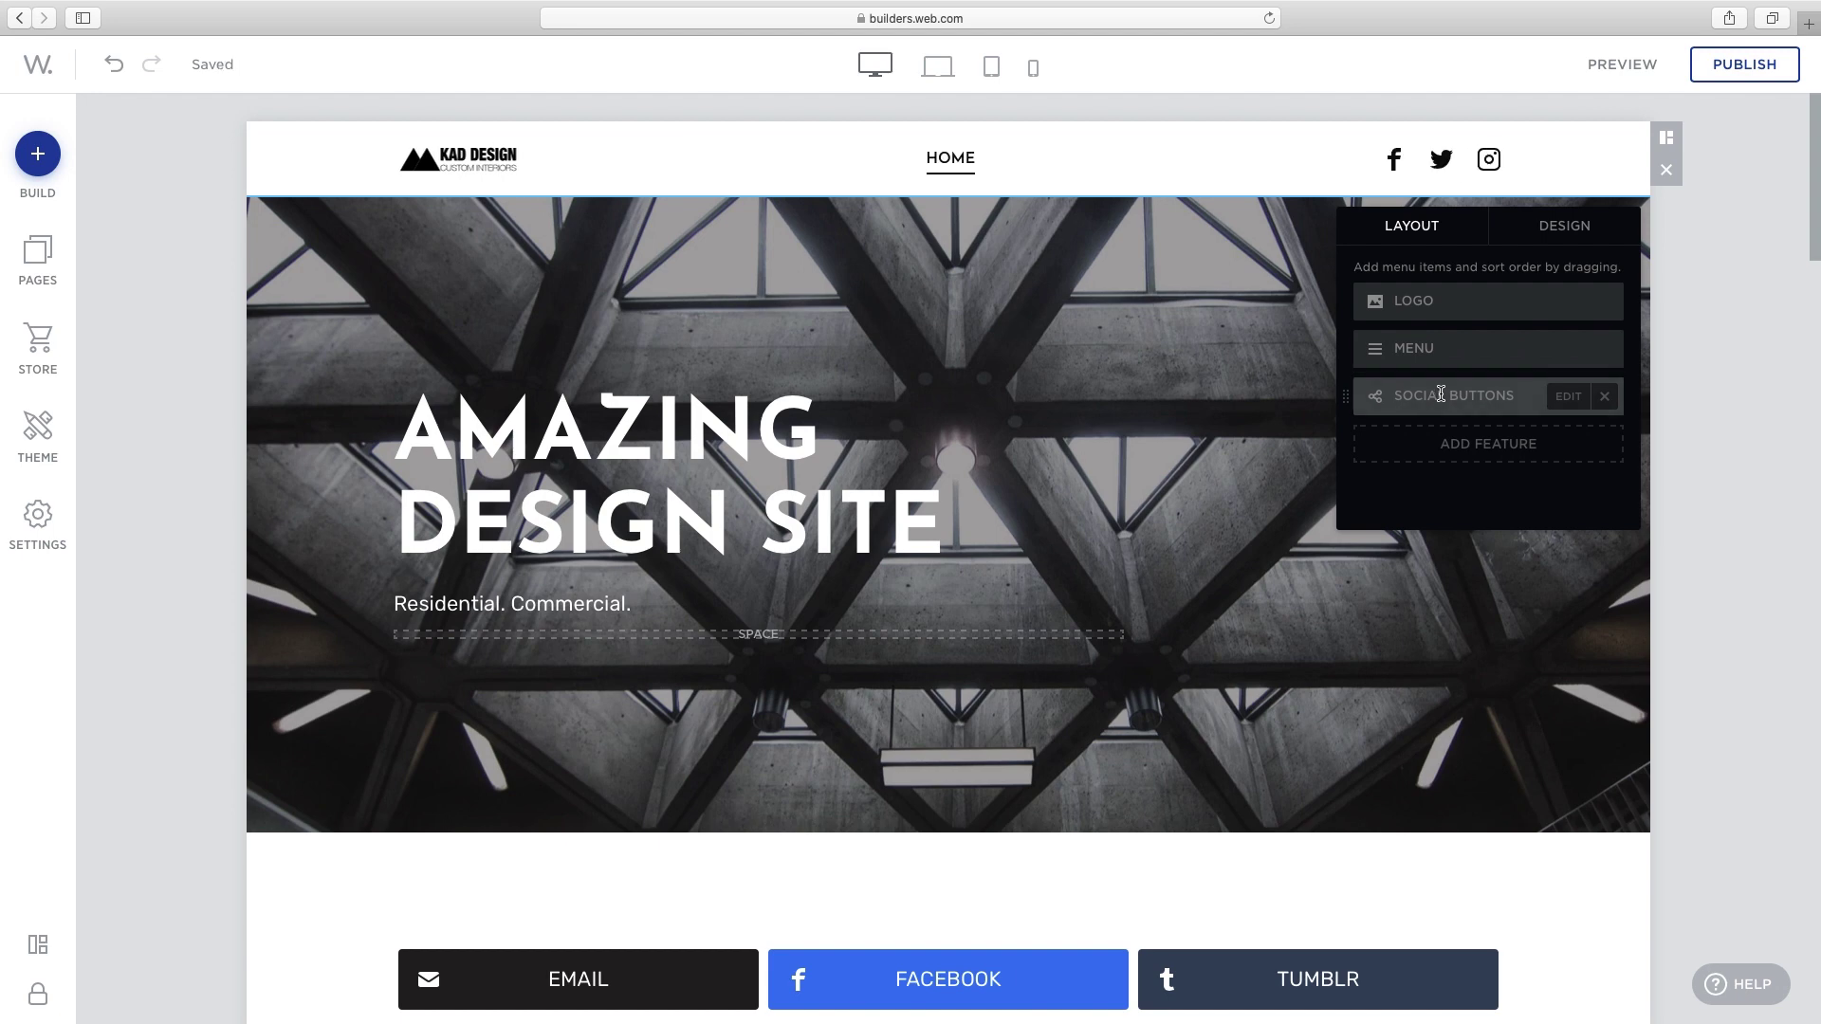
{"action": "mouse_move", "coordinate": [1487, 303]}
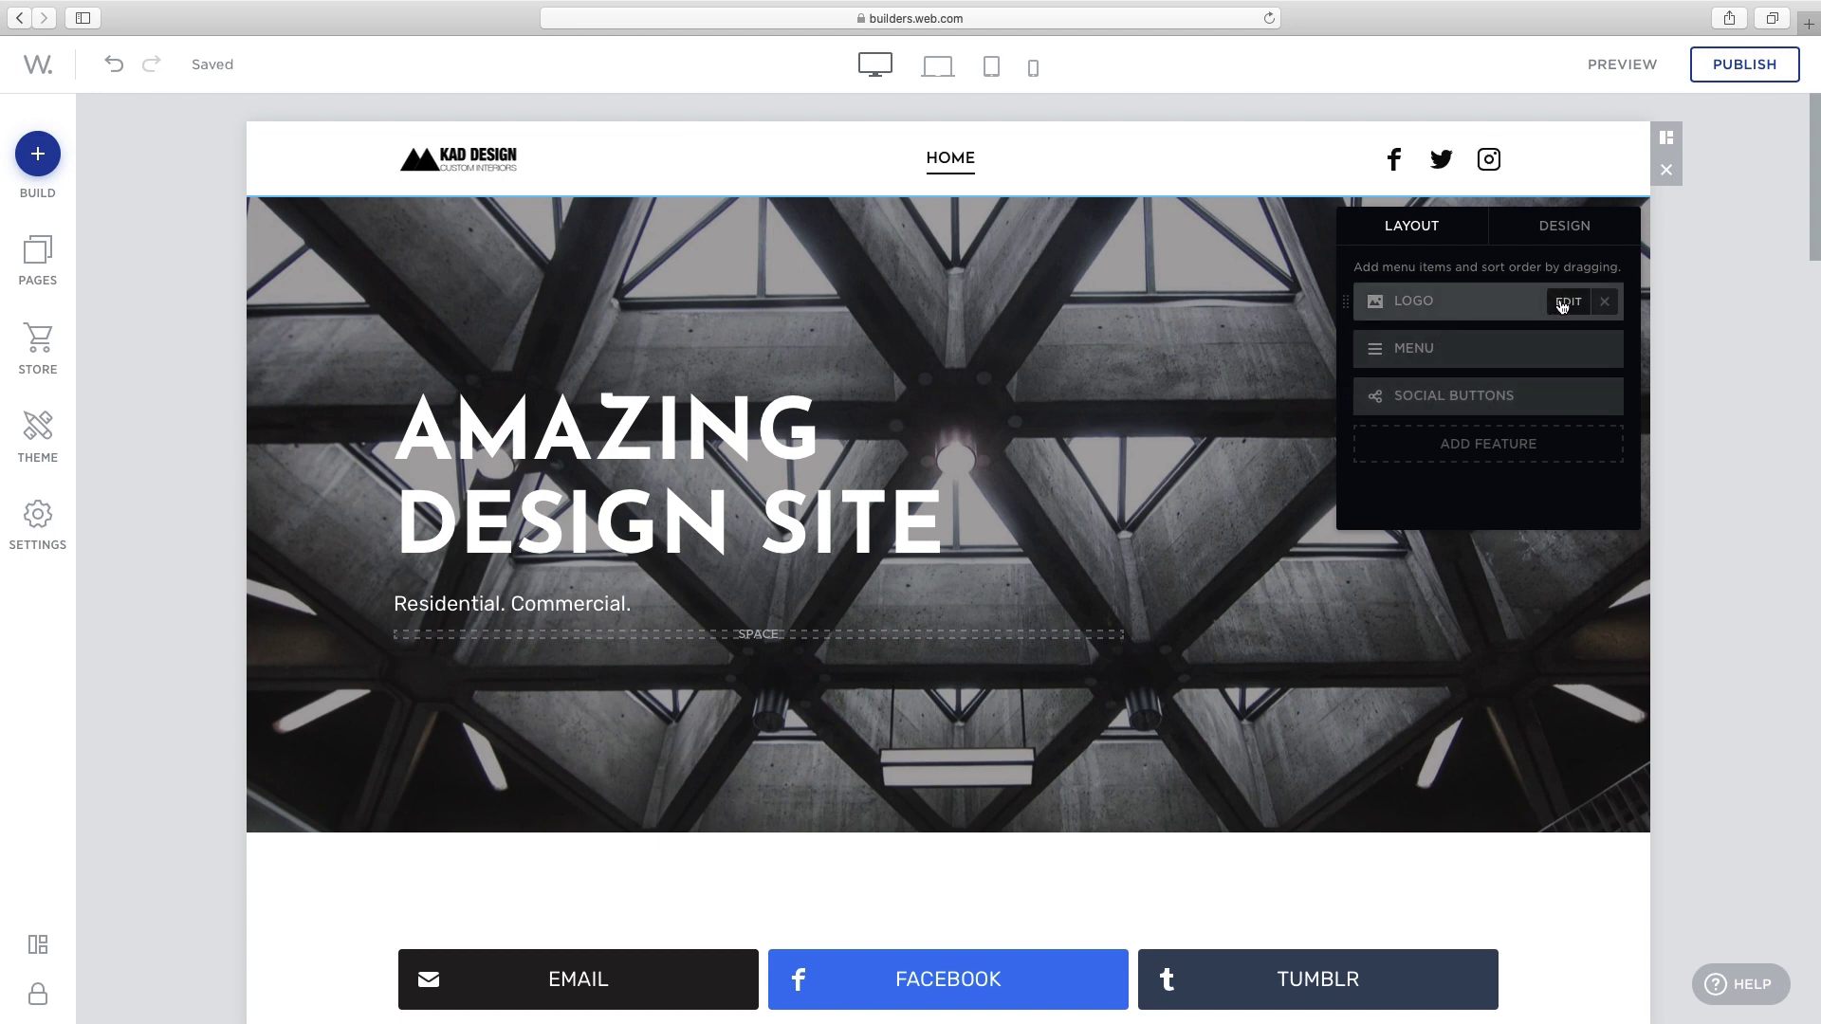
{"action": "left_click", "coordinate": [1563, 301]}
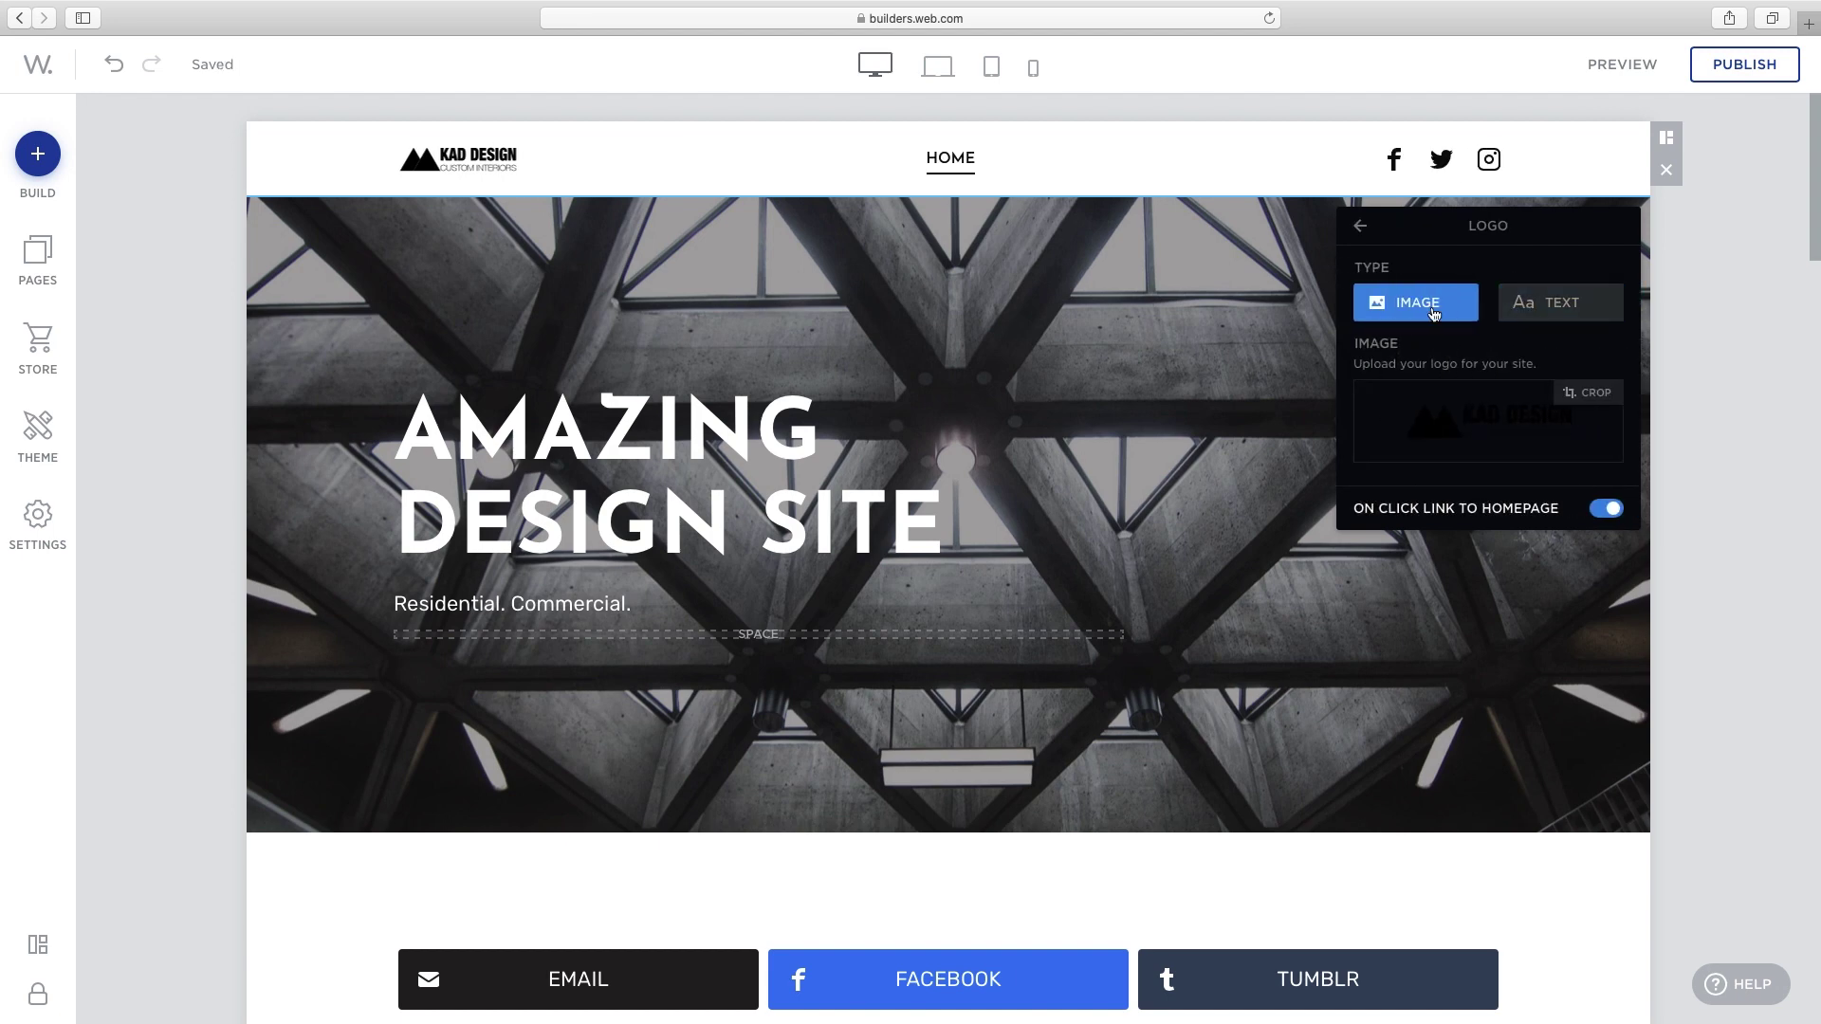
Apply the underlined menu style to the header's Home link
{"action": "left_click", "coordinate": [1360, 225]}
{"action": "left_click", "coordinate": [1566, 354]}
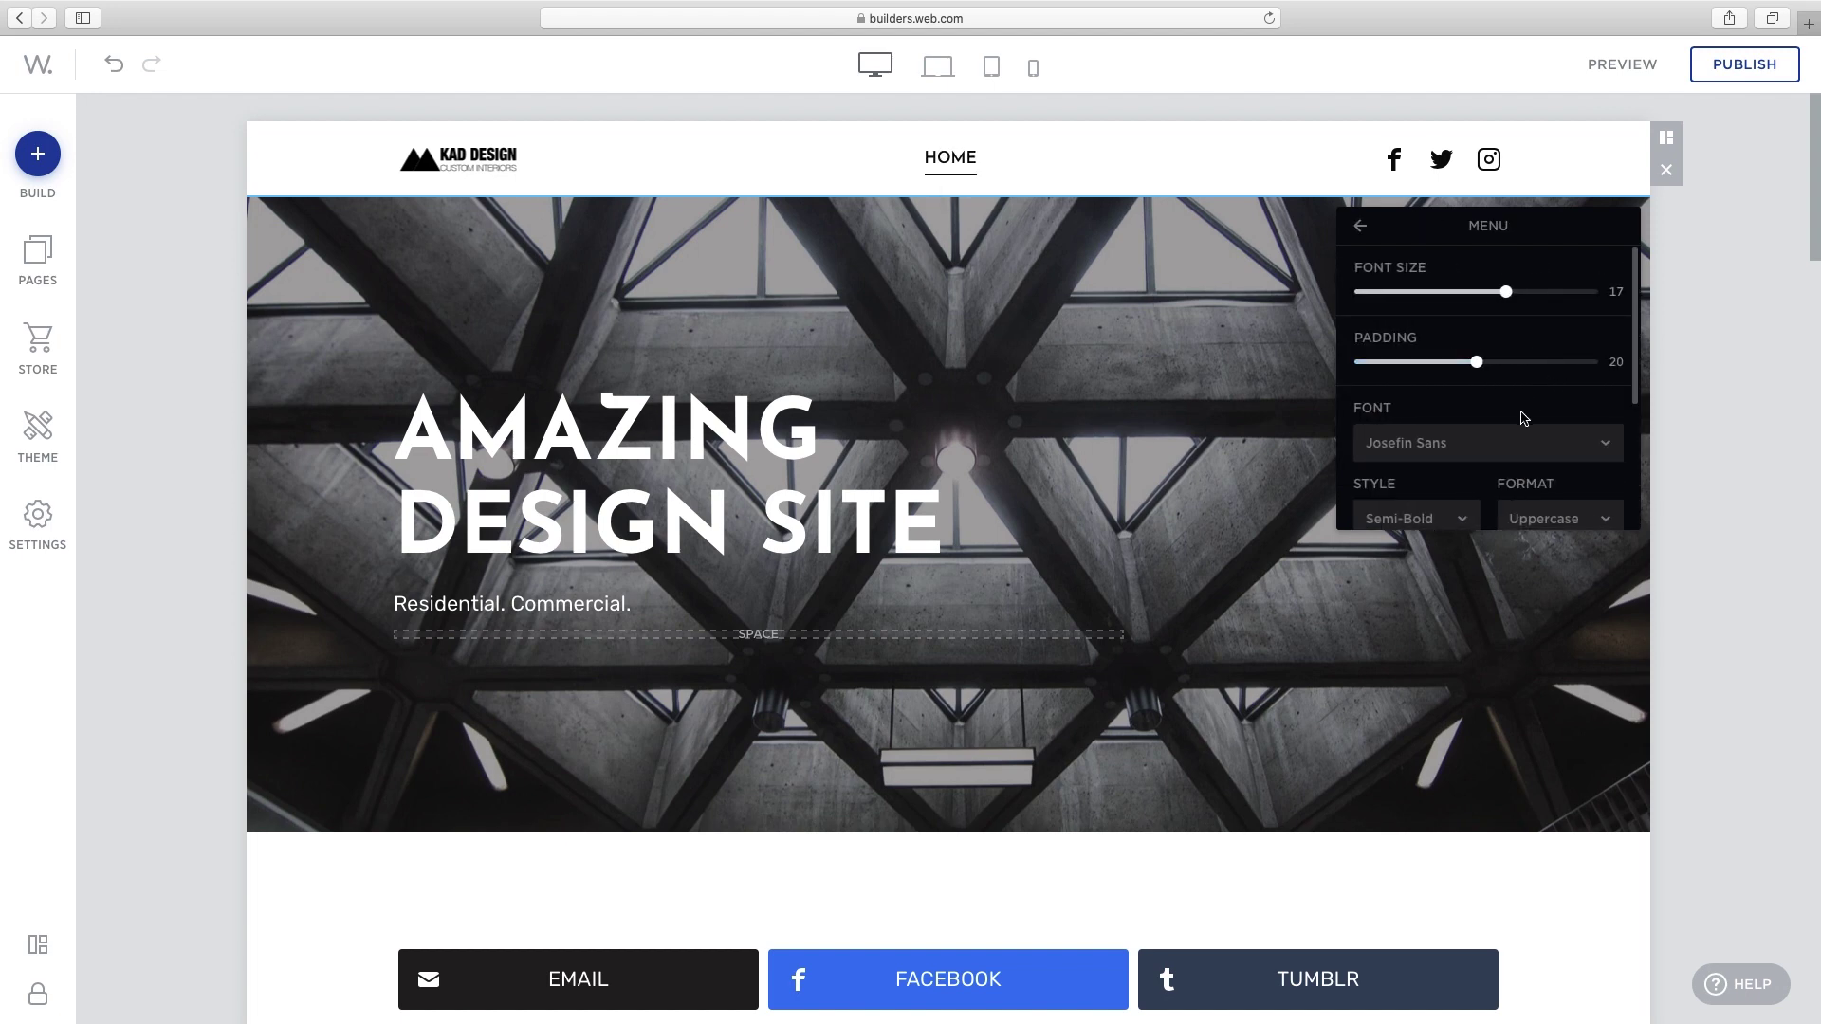
{"action": "scroll", "coordinate": [1521, 416], "scroll_direction": "down", "scroll_amount": 3}
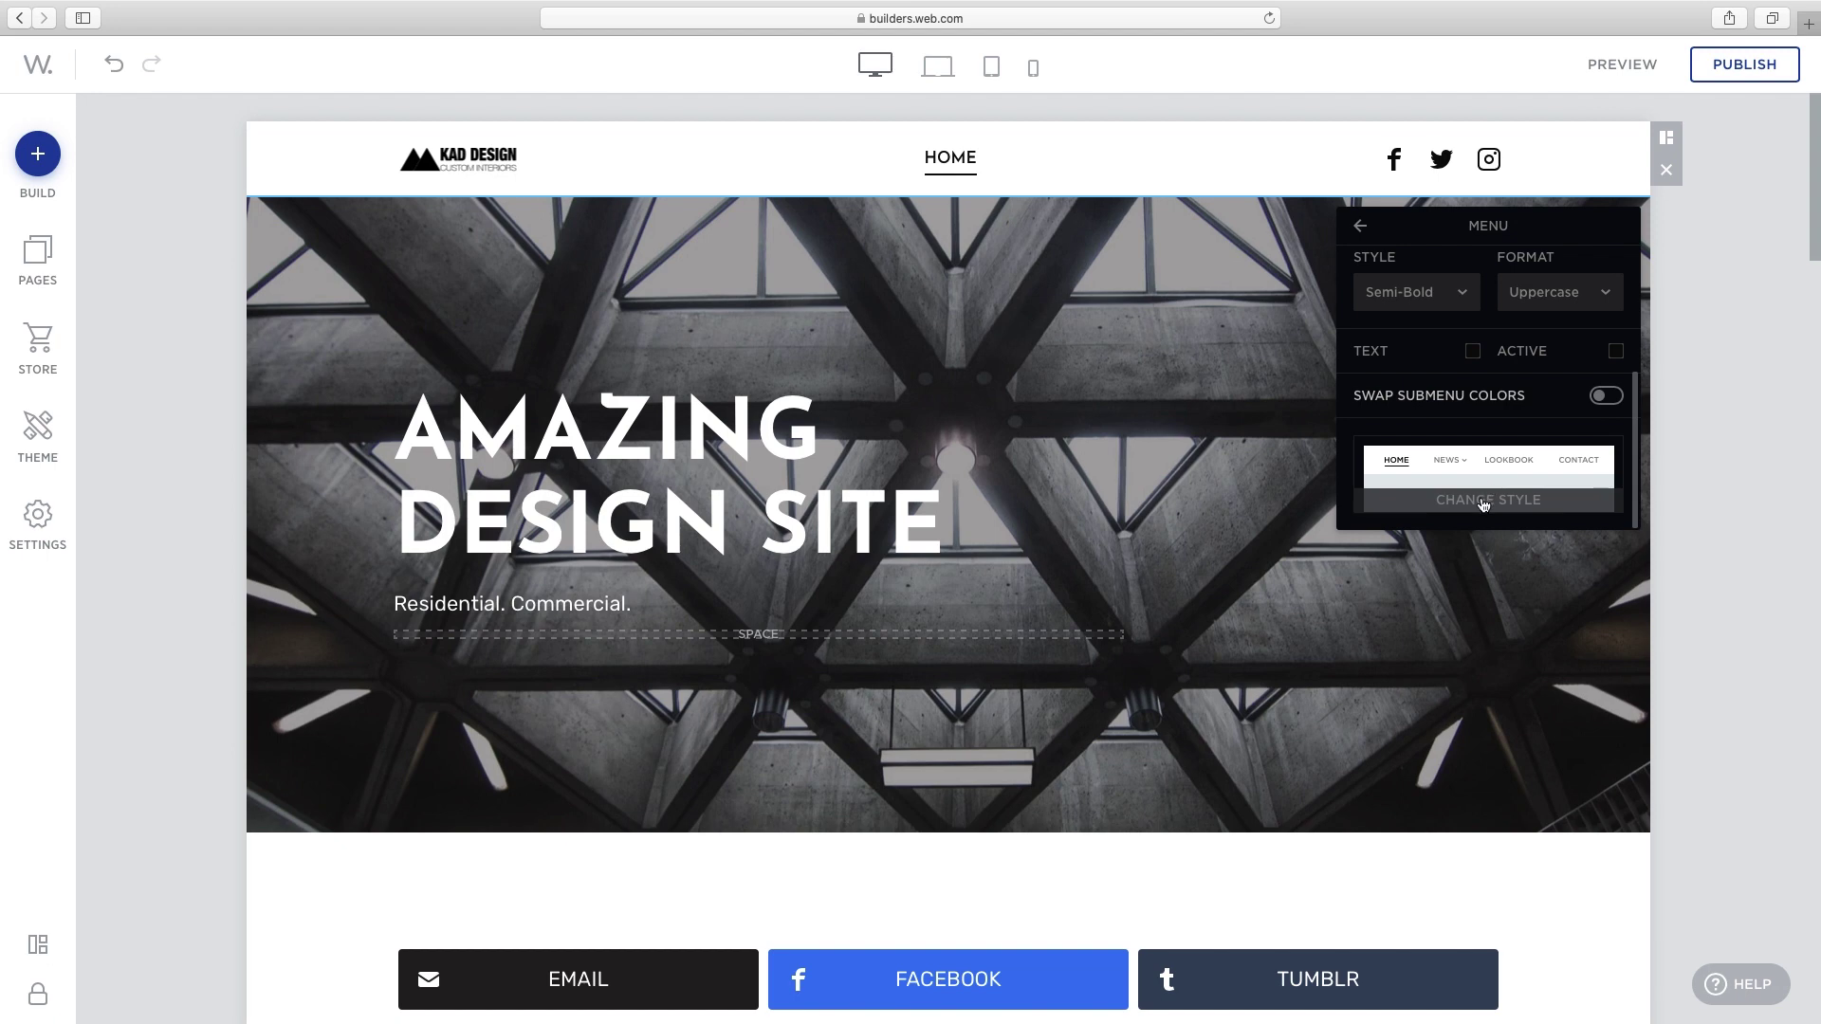
{"action": "left_click", "coordinate": [1484, 498]}
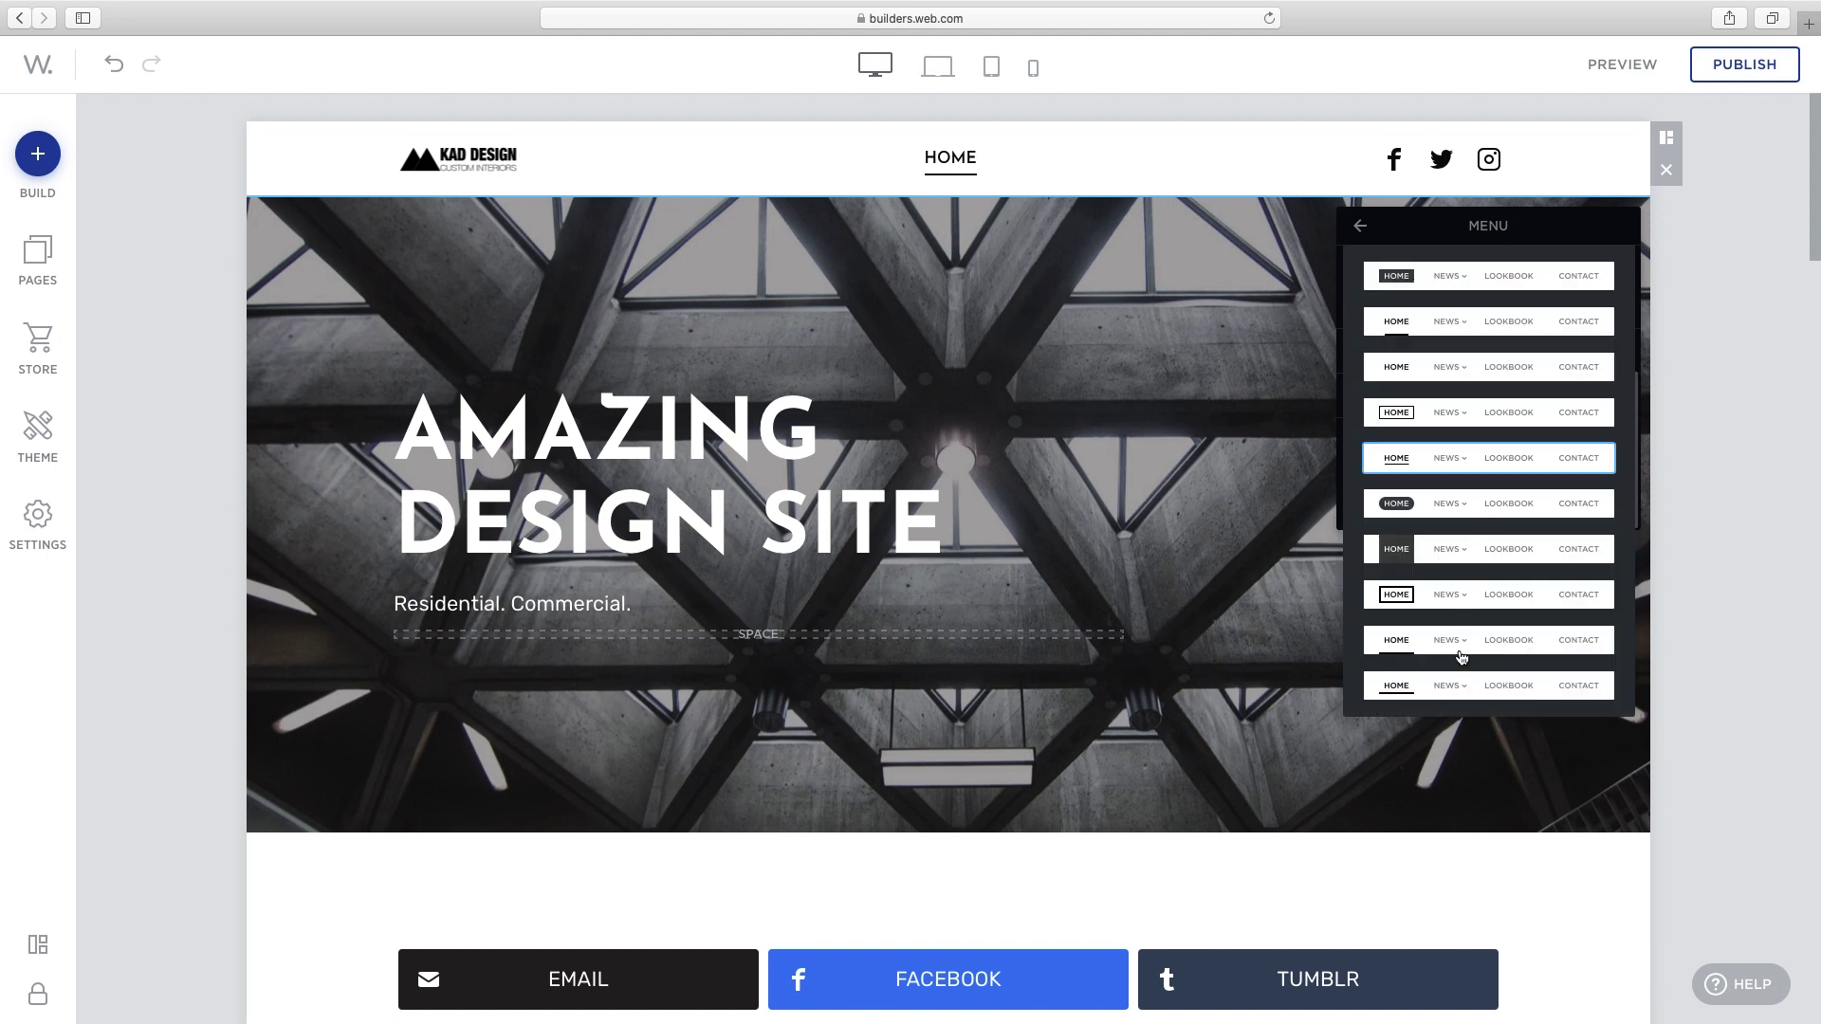
{"action": "left_click", "coordinate": [1462, 658]}
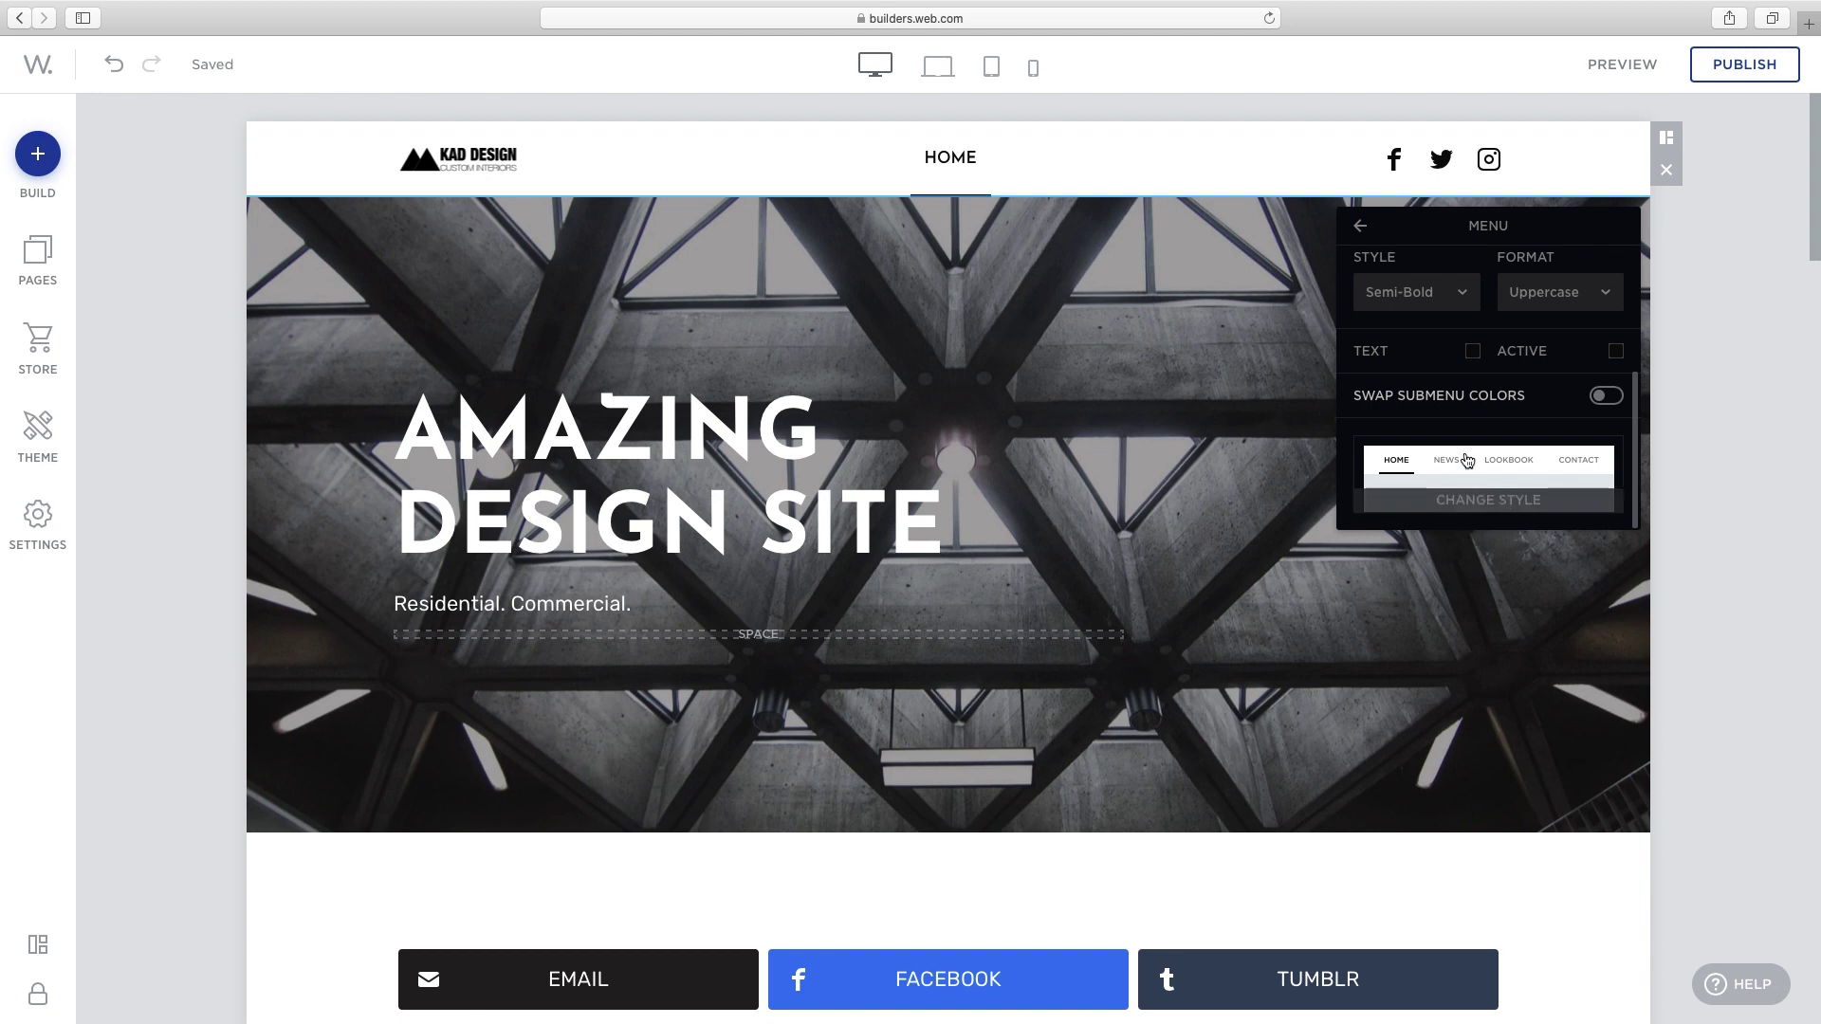
{"action": "left_click", "coordinate": [1469, 506]}
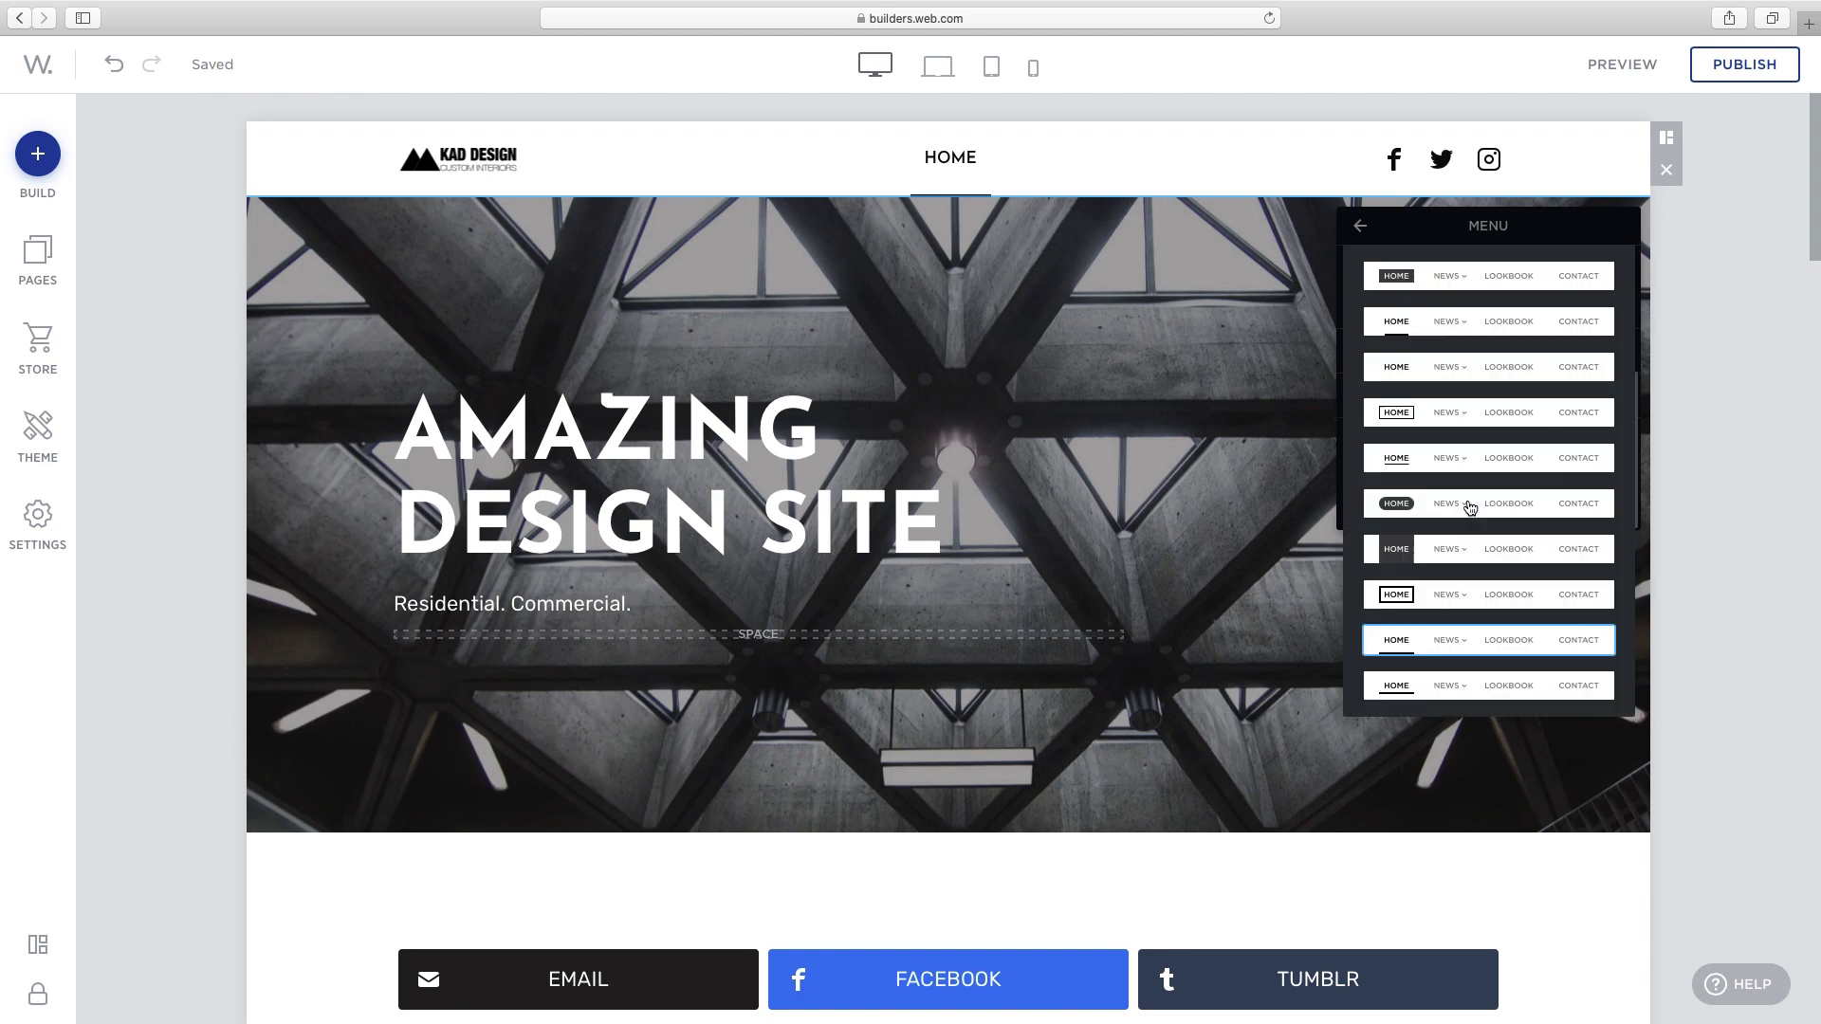
{"action": "left_click", "coordinate": [1358, 232]}
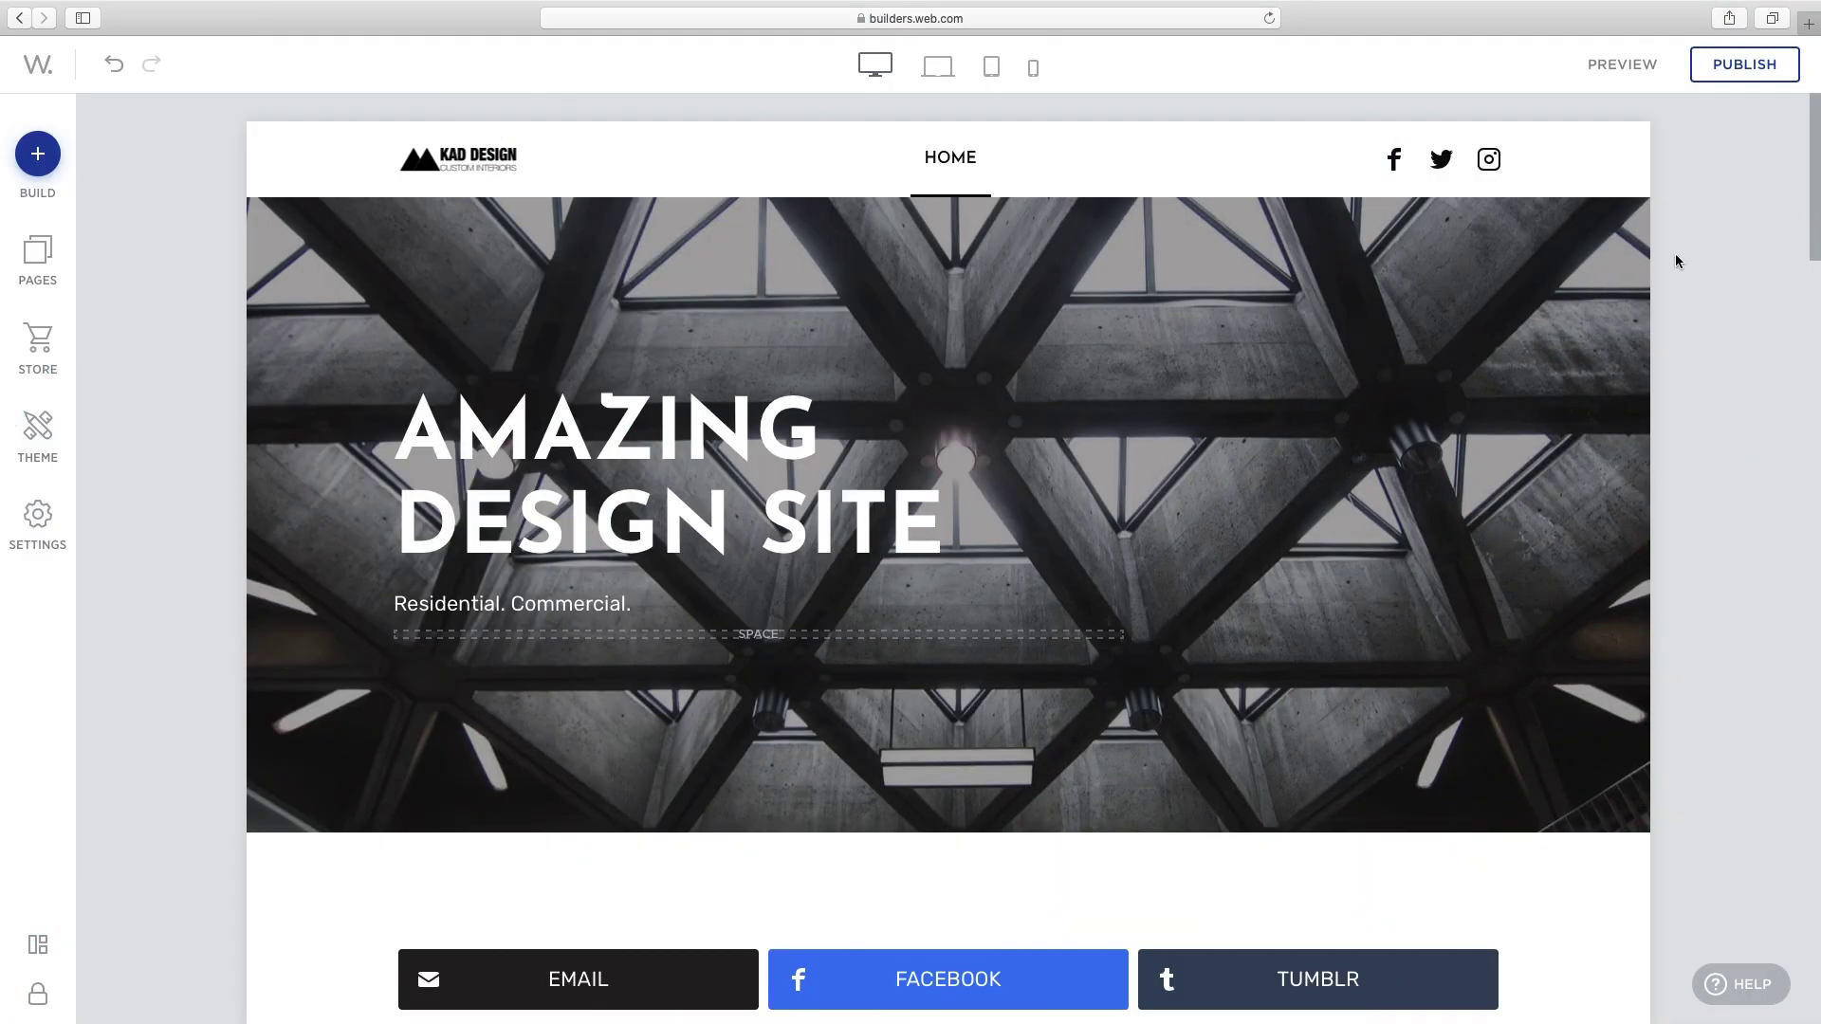
Add a Button feature to the header and relabel it 'Get a quote'
{"action": "left_click", "coordinate": [1661, 148]}
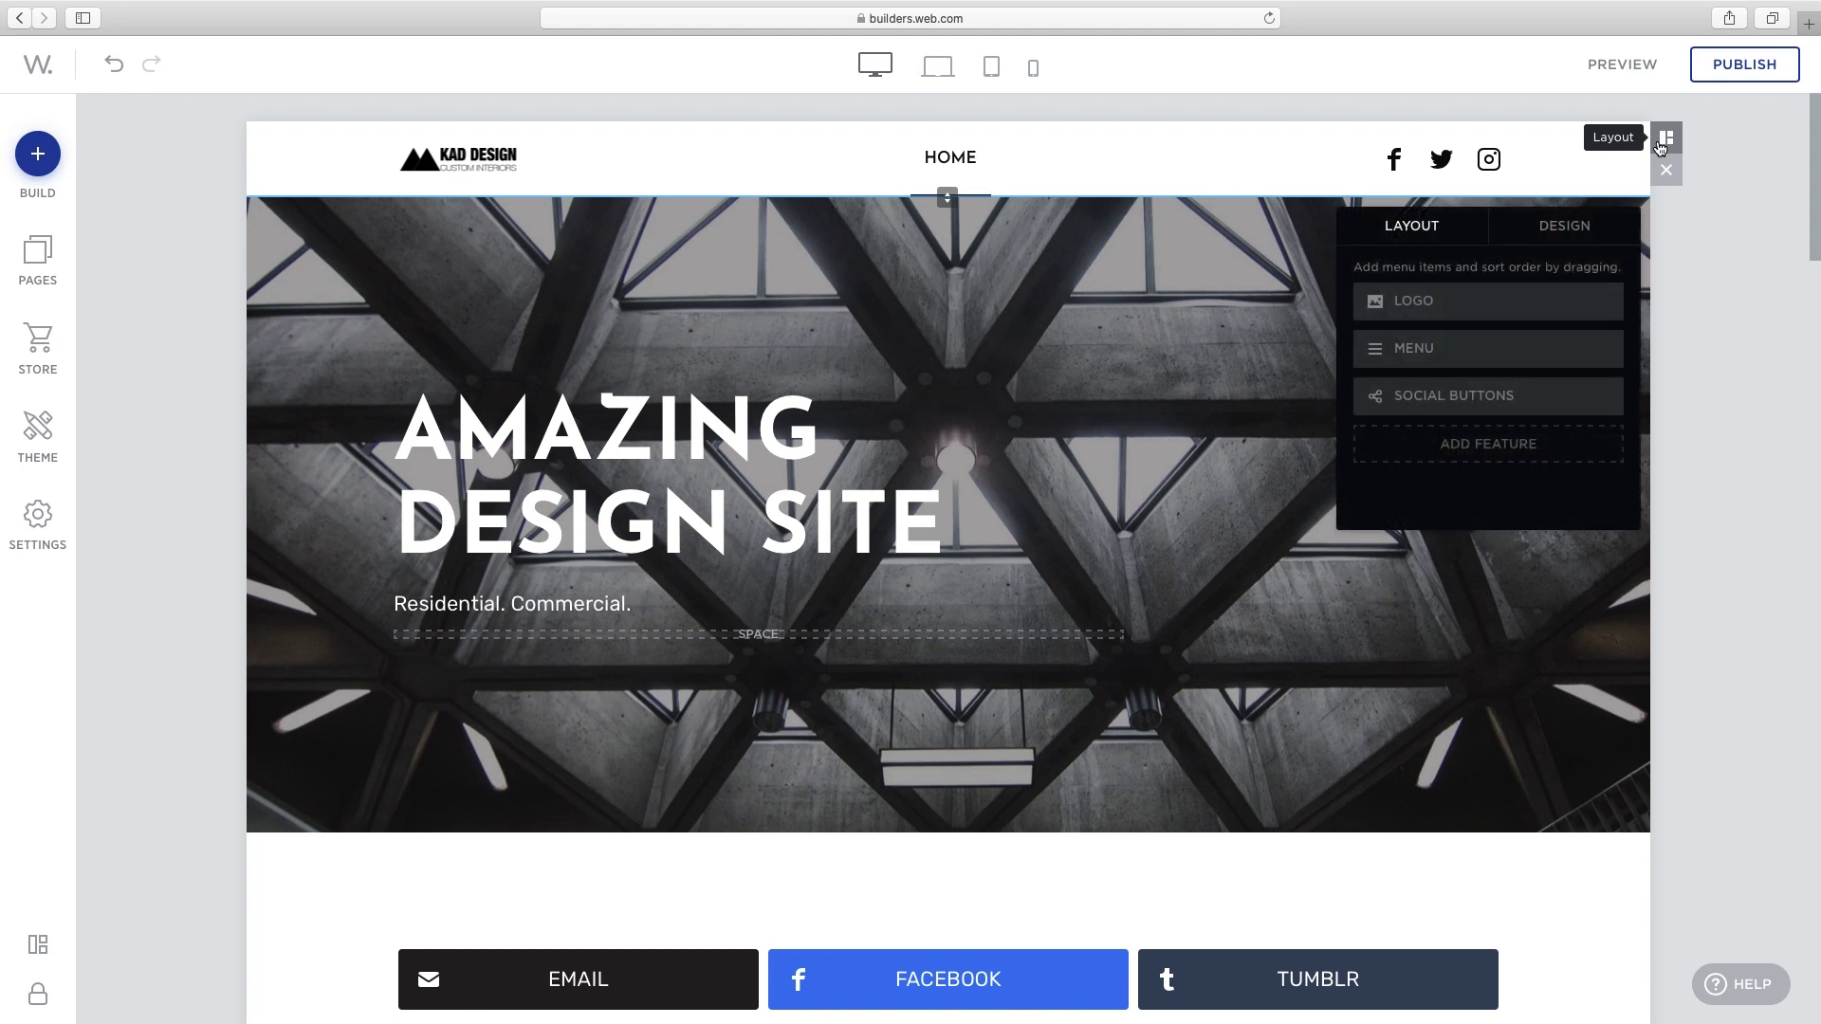
{"action": "left_click", "coordinate": [1481, 444]}
{"action": "left_click", "coordinate": [1397, 398]}
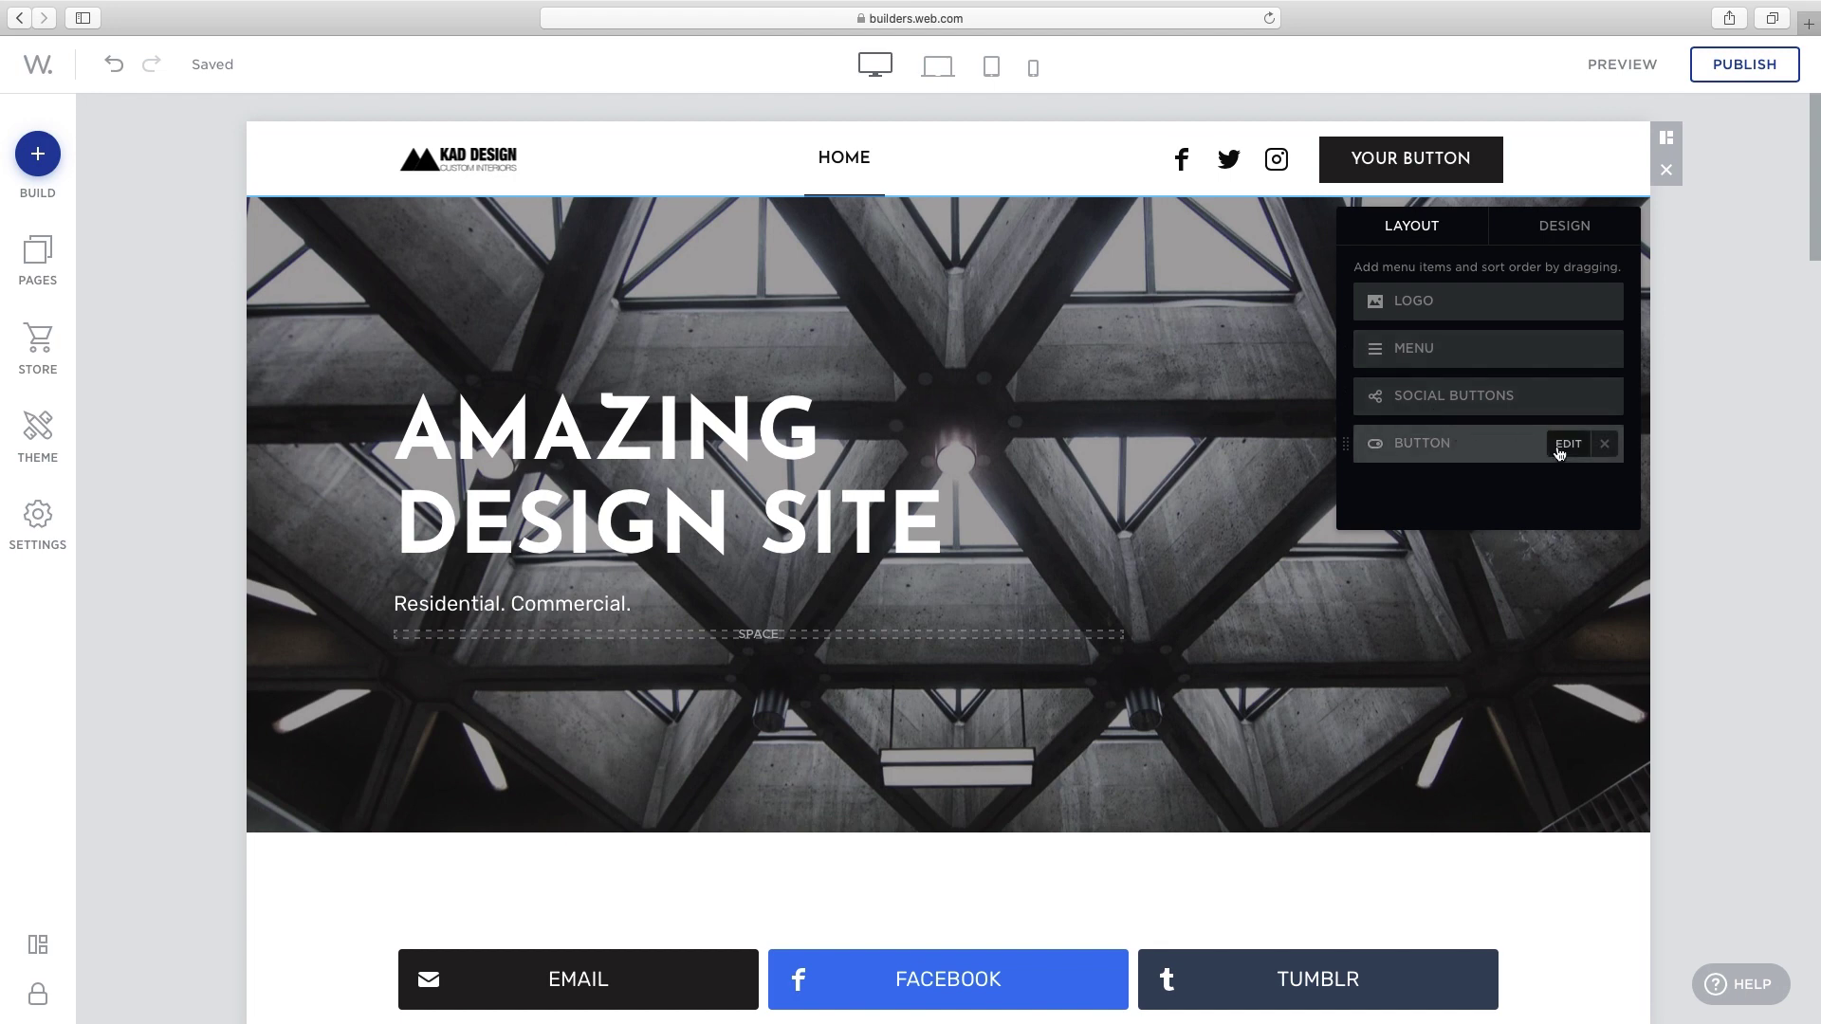
{"action": "left_click", "coordinate": [1565, 445]}
{"action": "left_click", "coordinate": [1479, 301]}
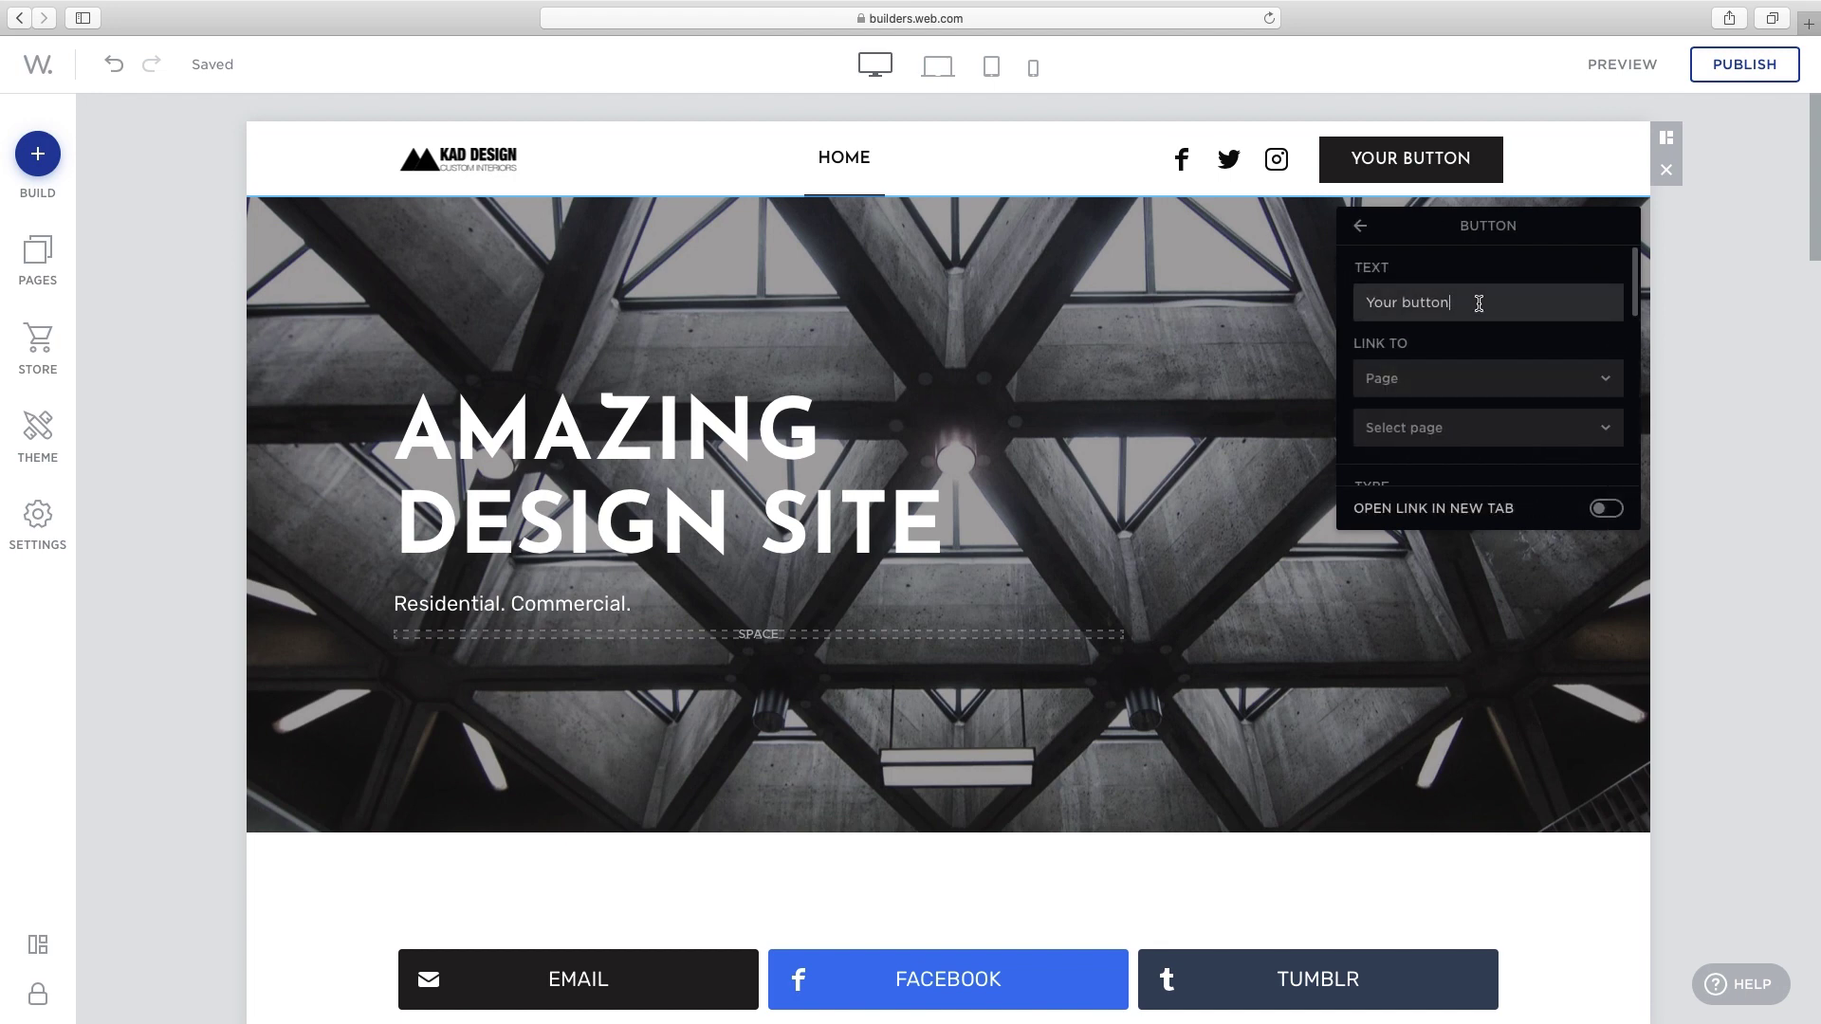
{"action": "double_click", "coordinate": [1479, 302]}
{"action": "key", "text": "super+a"}
{"action": "type", "text": "Get aquote"}
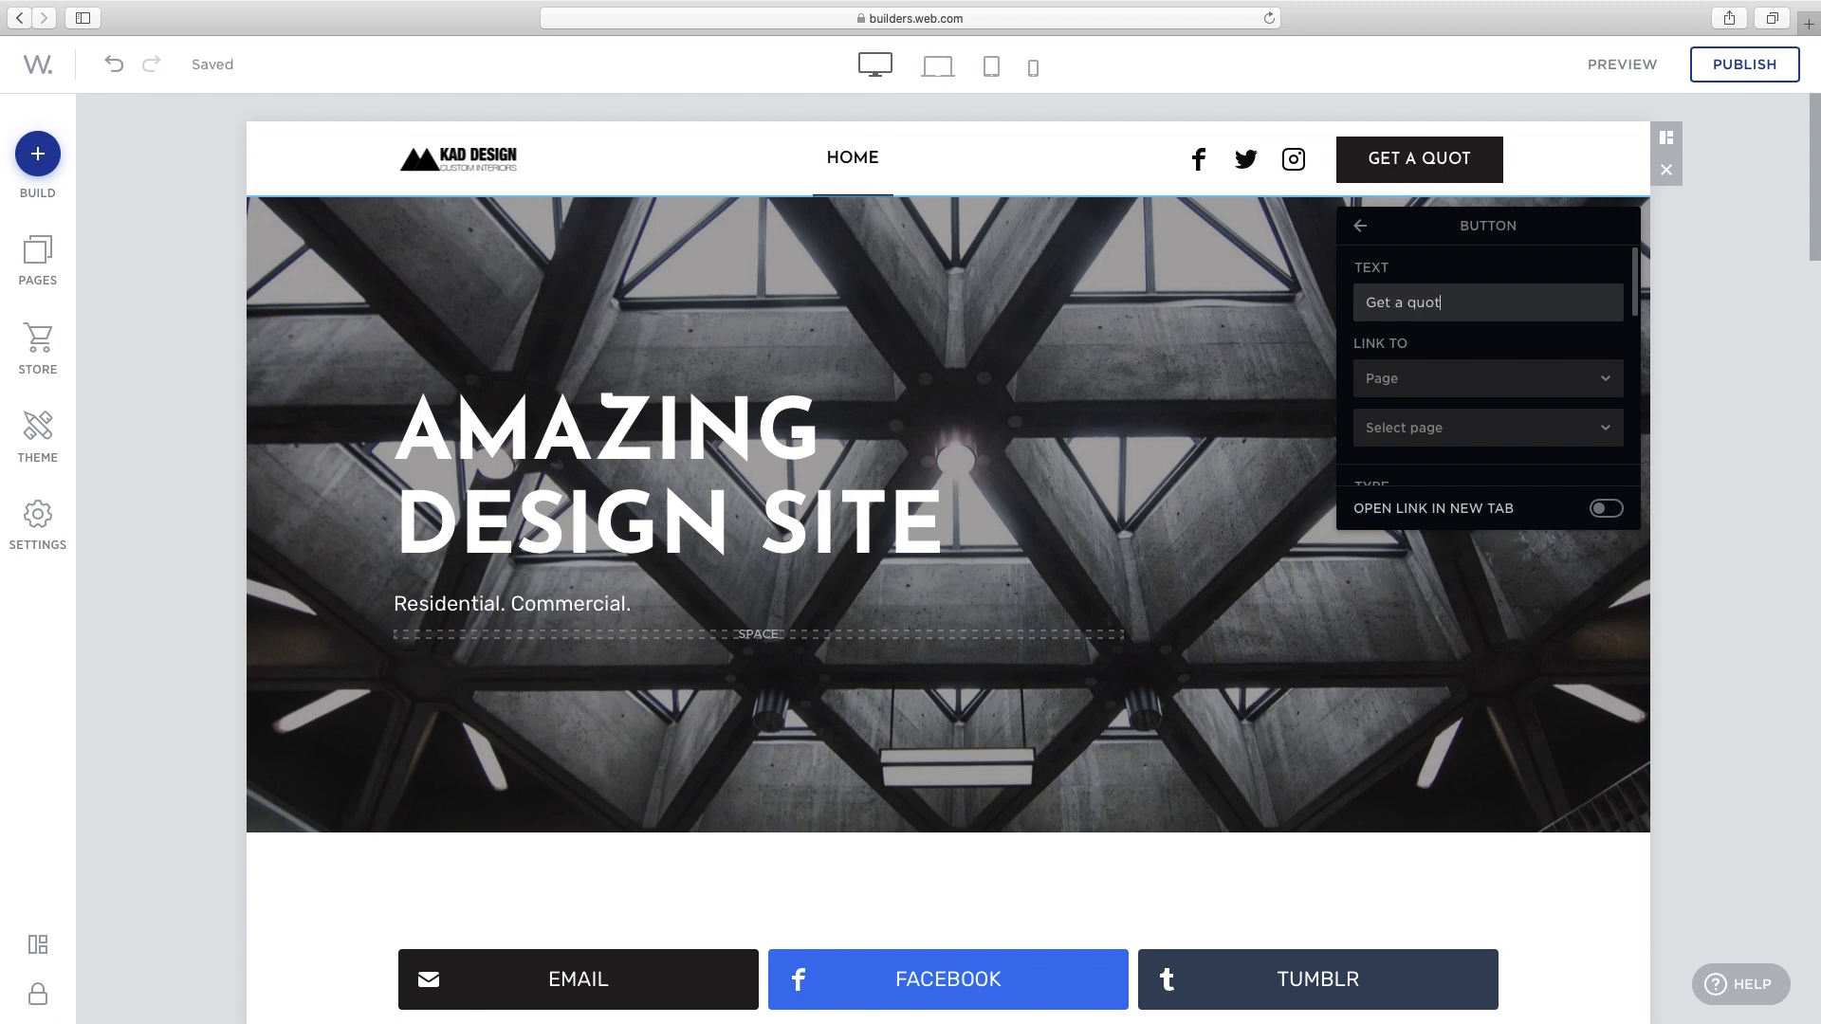
Link the button to a URL opening in a new tab, with a pill shape
{"action": "left_click", "coordinate": [1495, 380]}
{"action": "left_click", "coordinate": [1481, 419]}
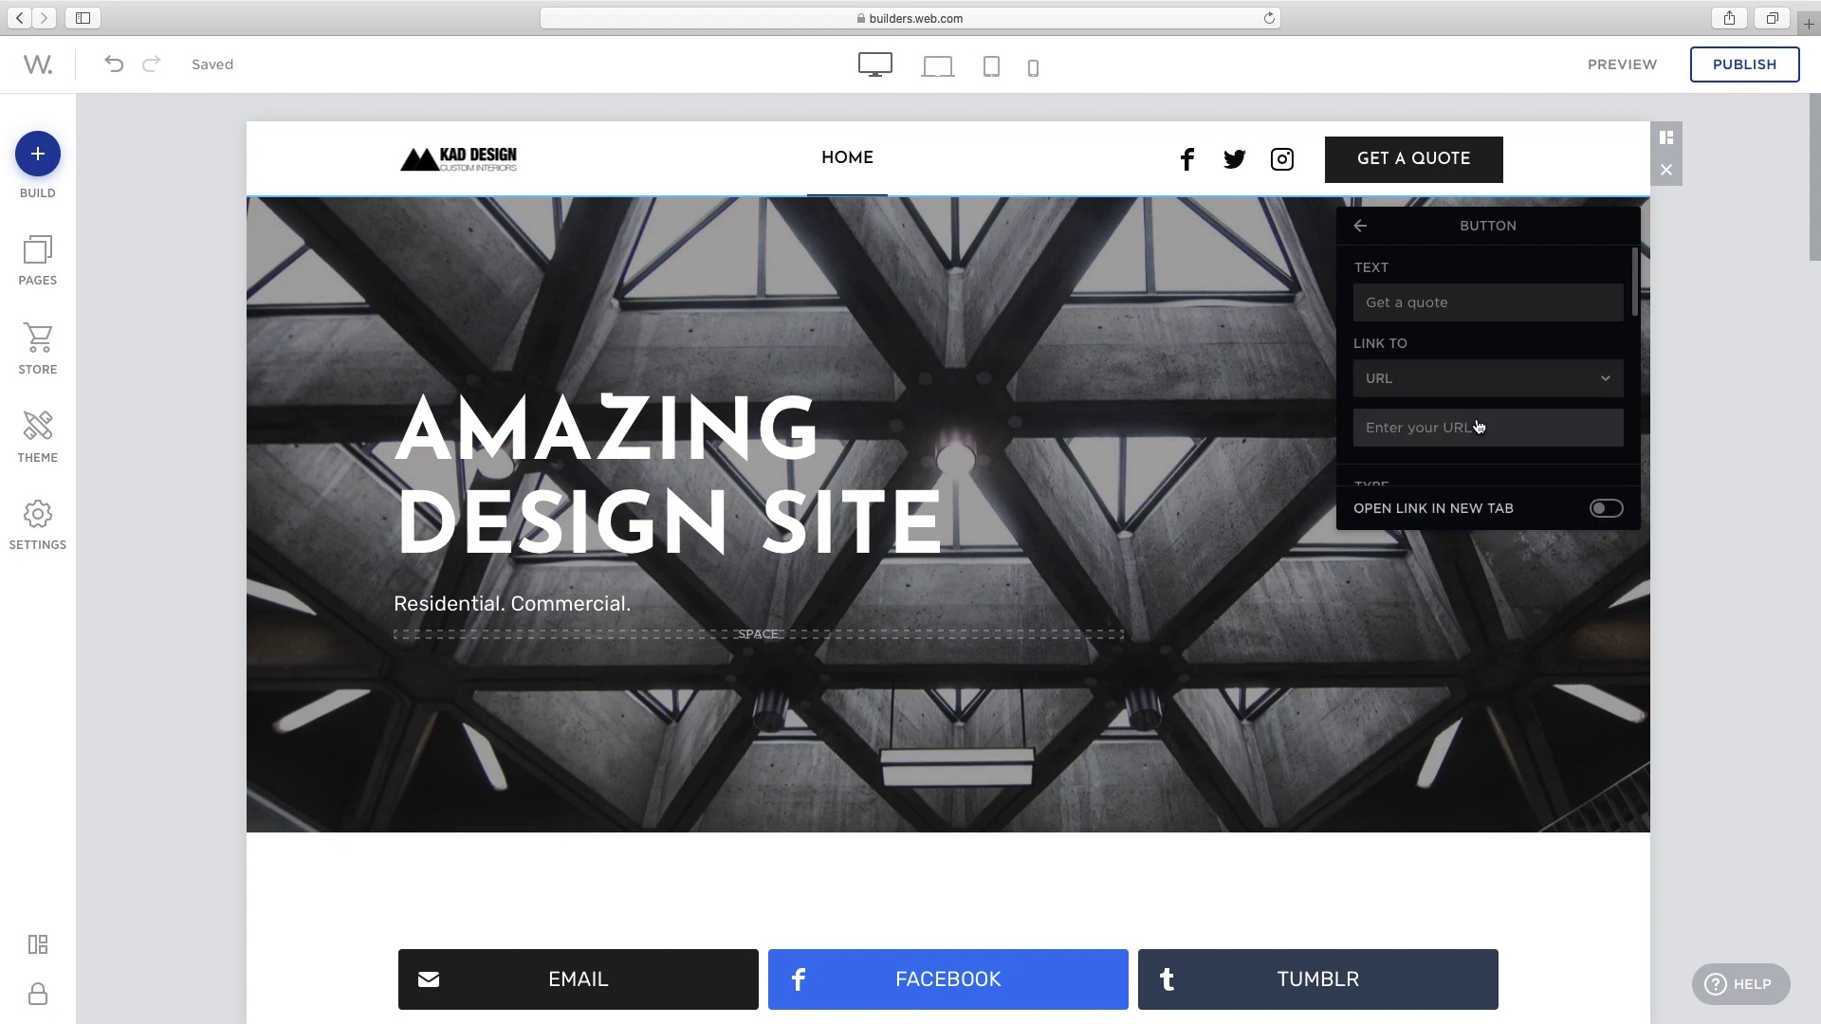
{"action": "left_click", "coordinate": [1477, 424]}
{"action": "scroll", "coordinate": [1480, 467], "scroll_direction": "down", "scroll_amount": 3}
{"action": "scroll", "coordinate": [1480, 467], "scroll_direction": "down", "scroll_amount": 2}
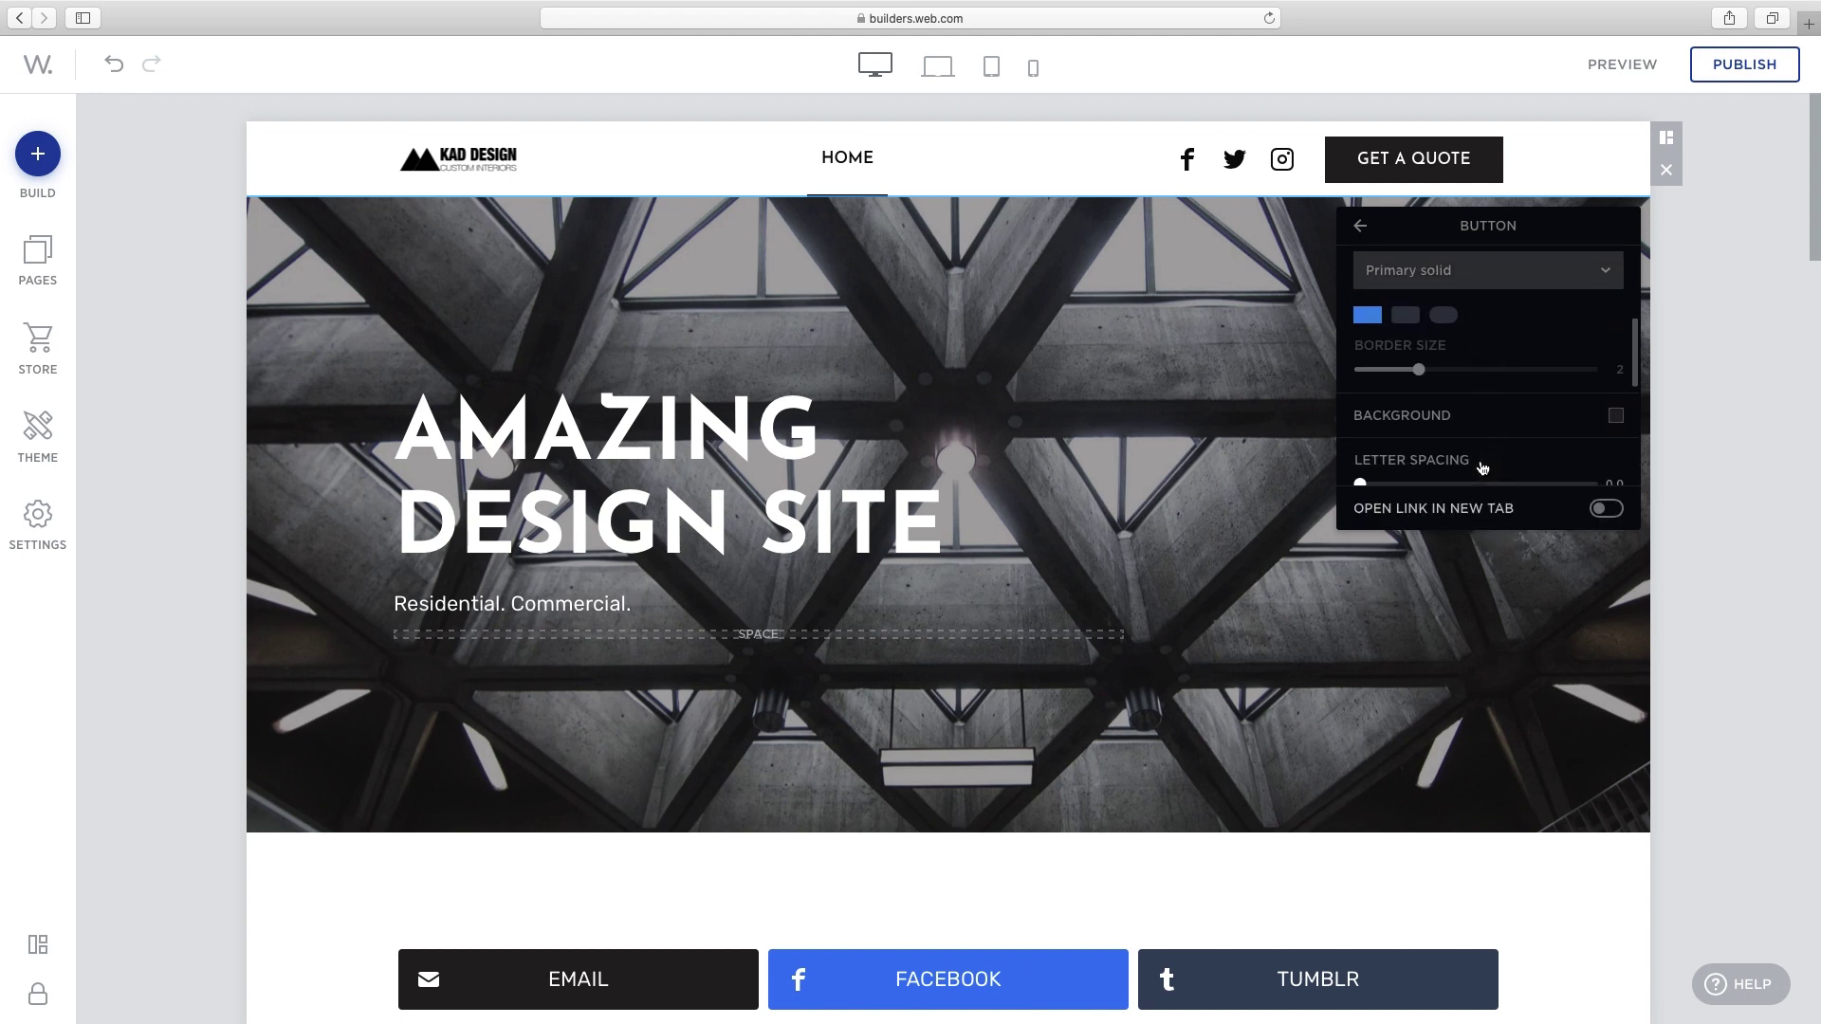
{"action": "left_click", "coordinate": [1606, 511]}
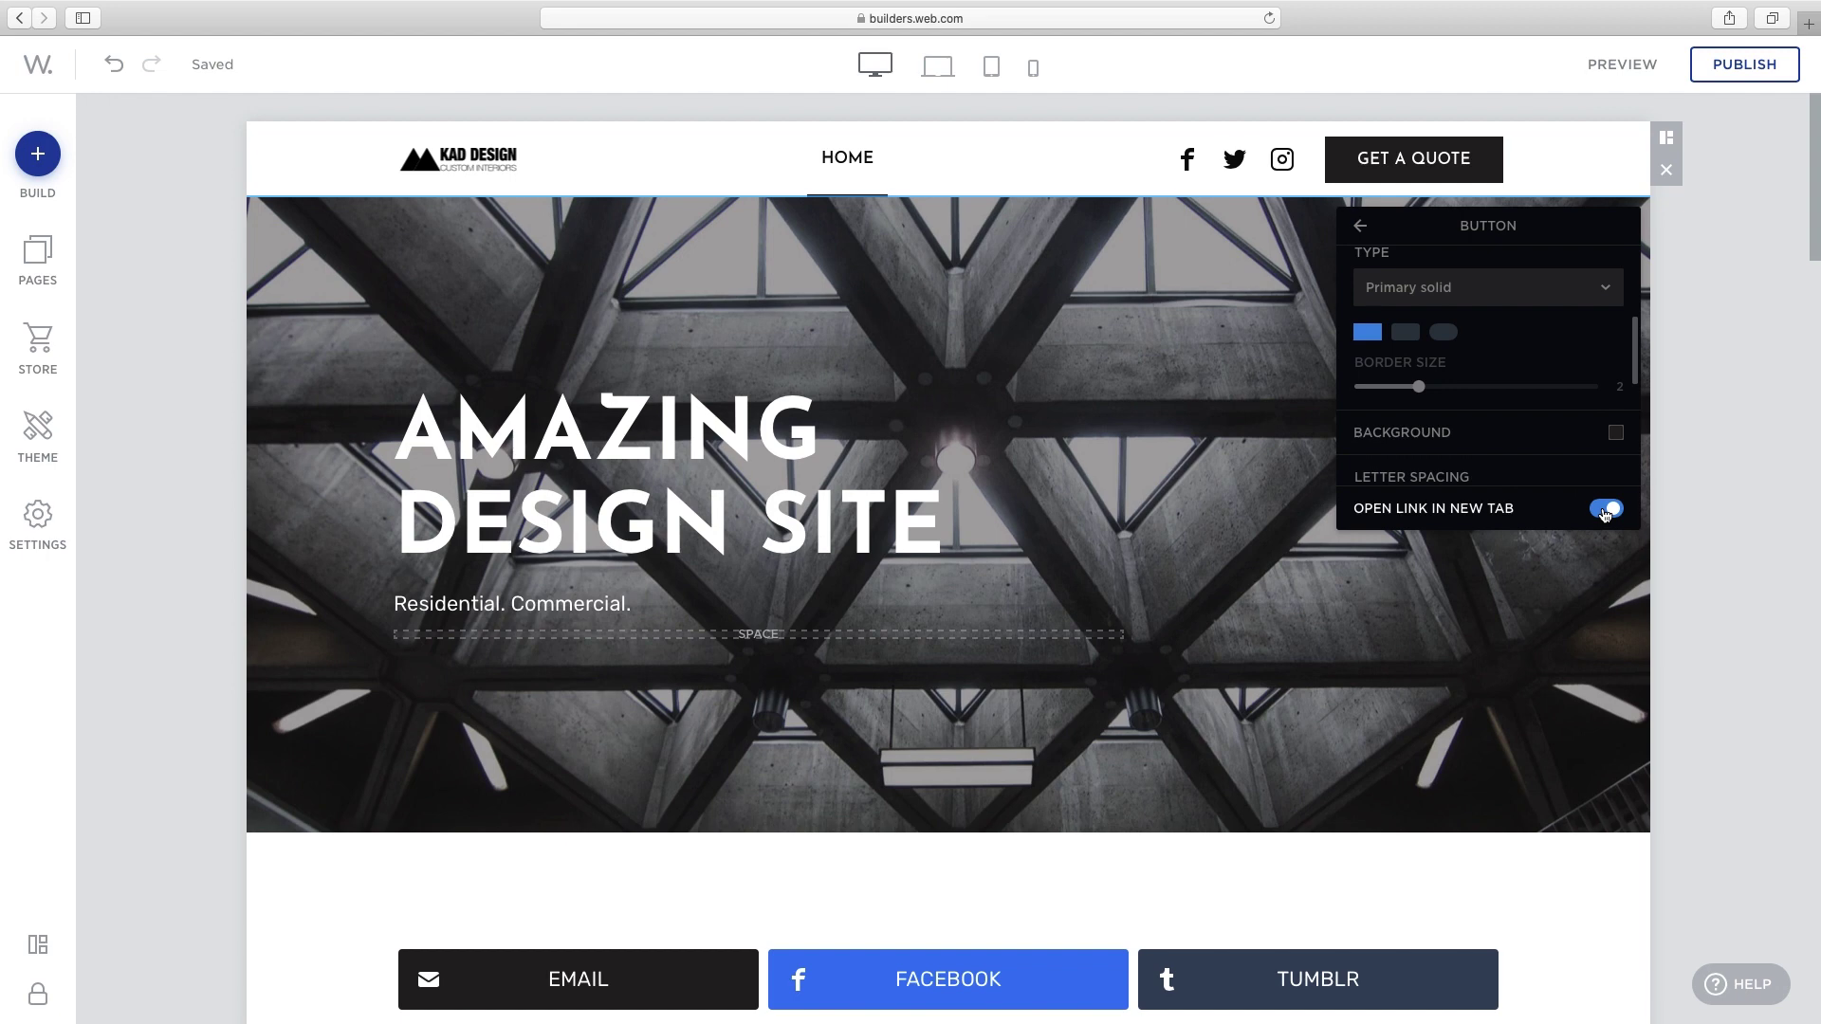
{"action": "left_click", "coordinate": [1445, 336]}
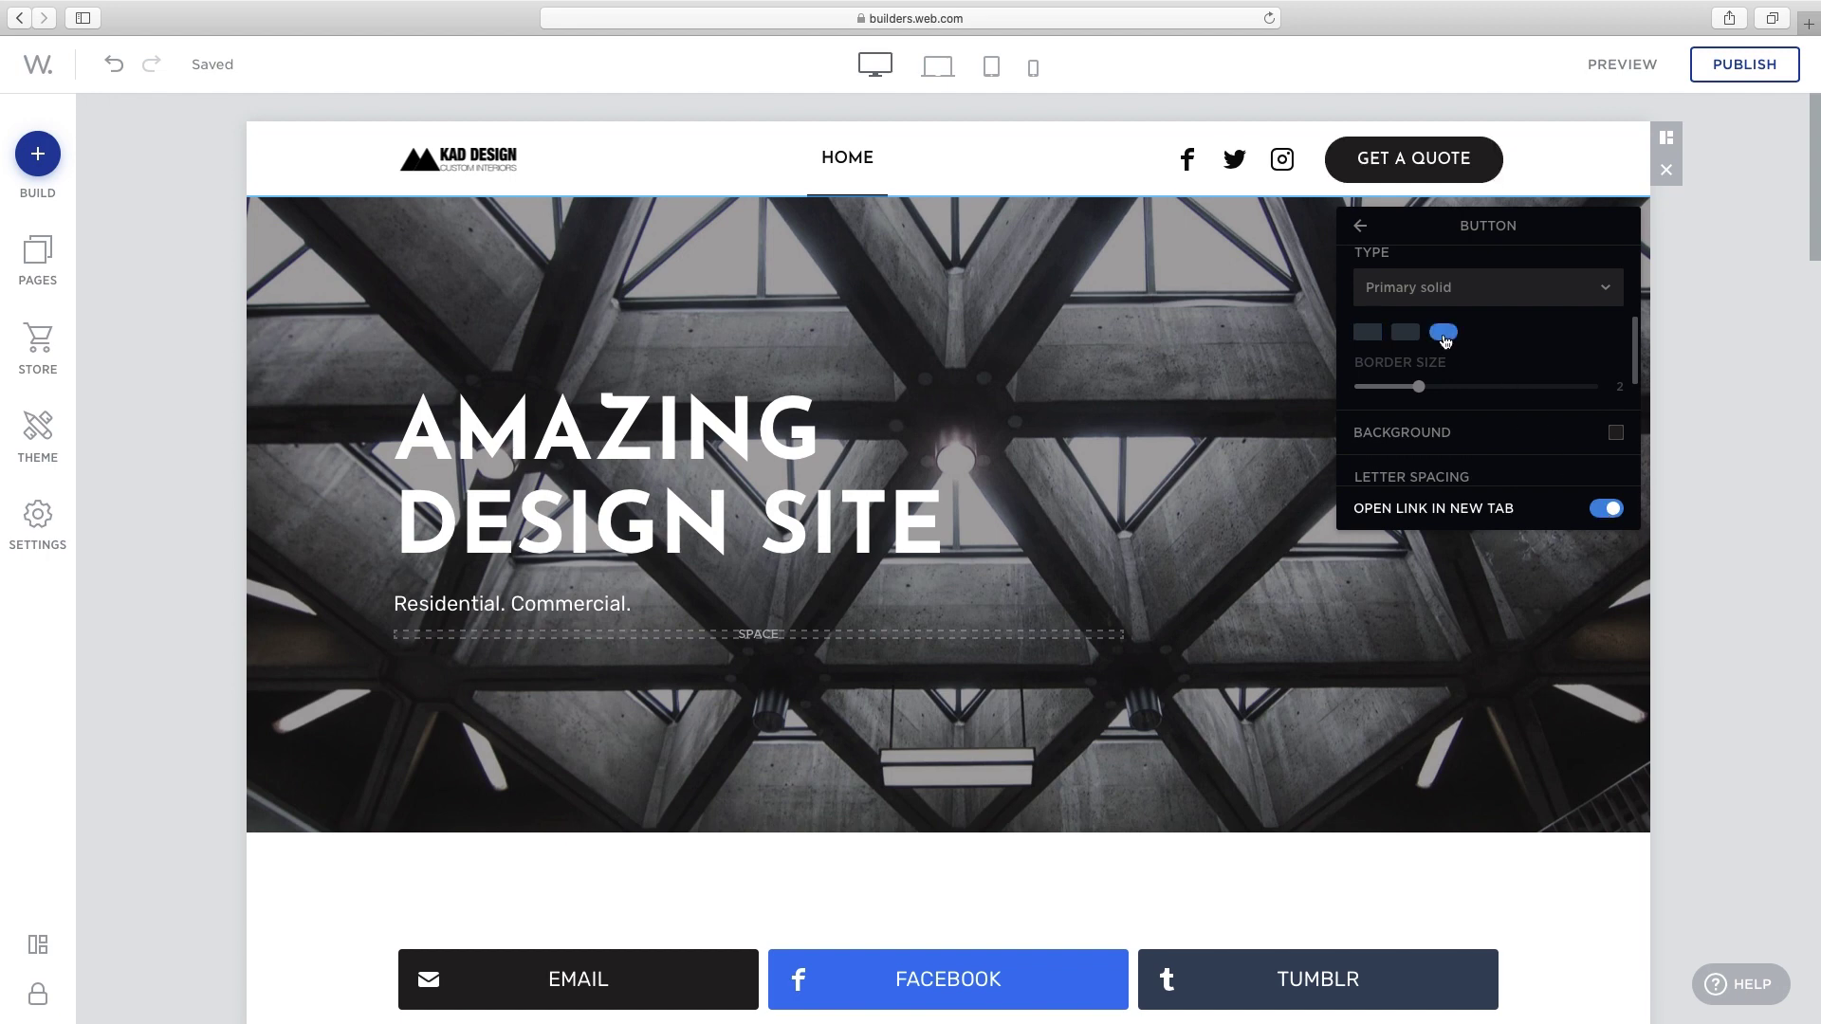
{"action": "left_click", "coordinate": [1731, 374]}
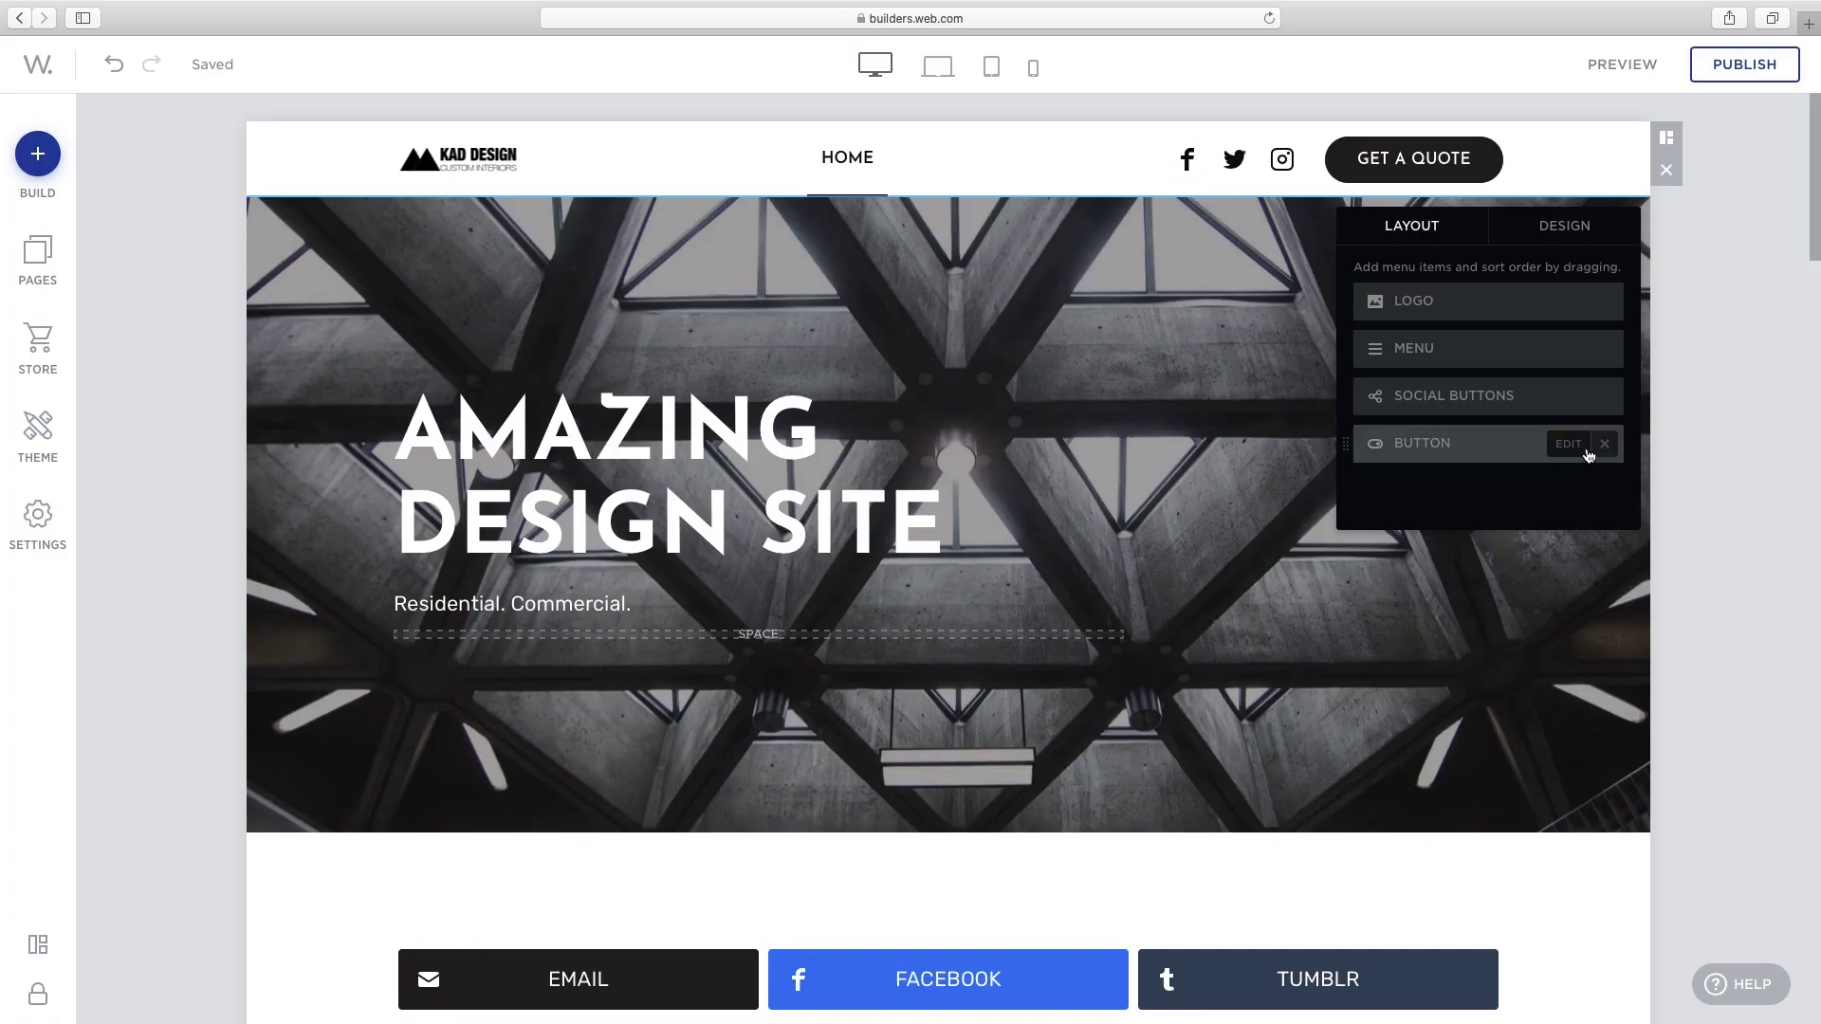
Keep the header menu centre-aligned and turn on Fixed Menu over the hero
{"action": "left_click", "coordinate": [1604, 446]}
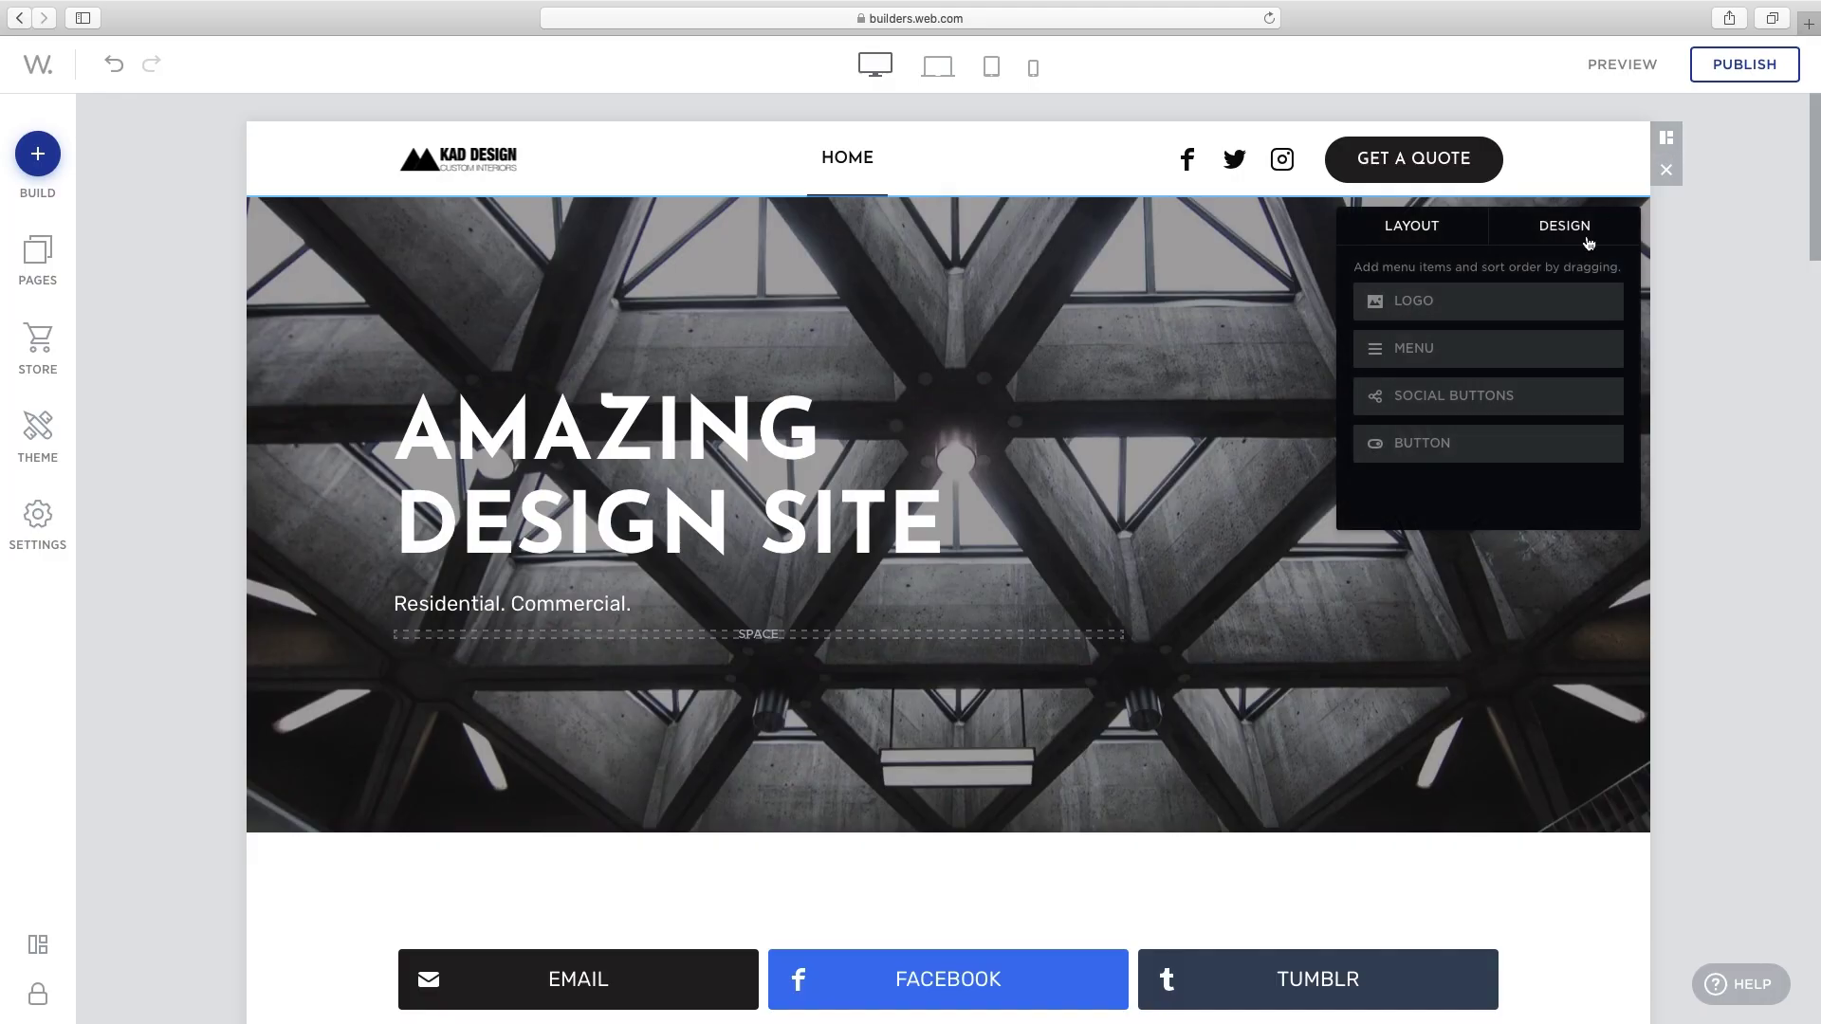
{"action": "left_click", "coordinate": [1589, 240]}
{"action": "left_click", "coordinate": [1549, 311]}
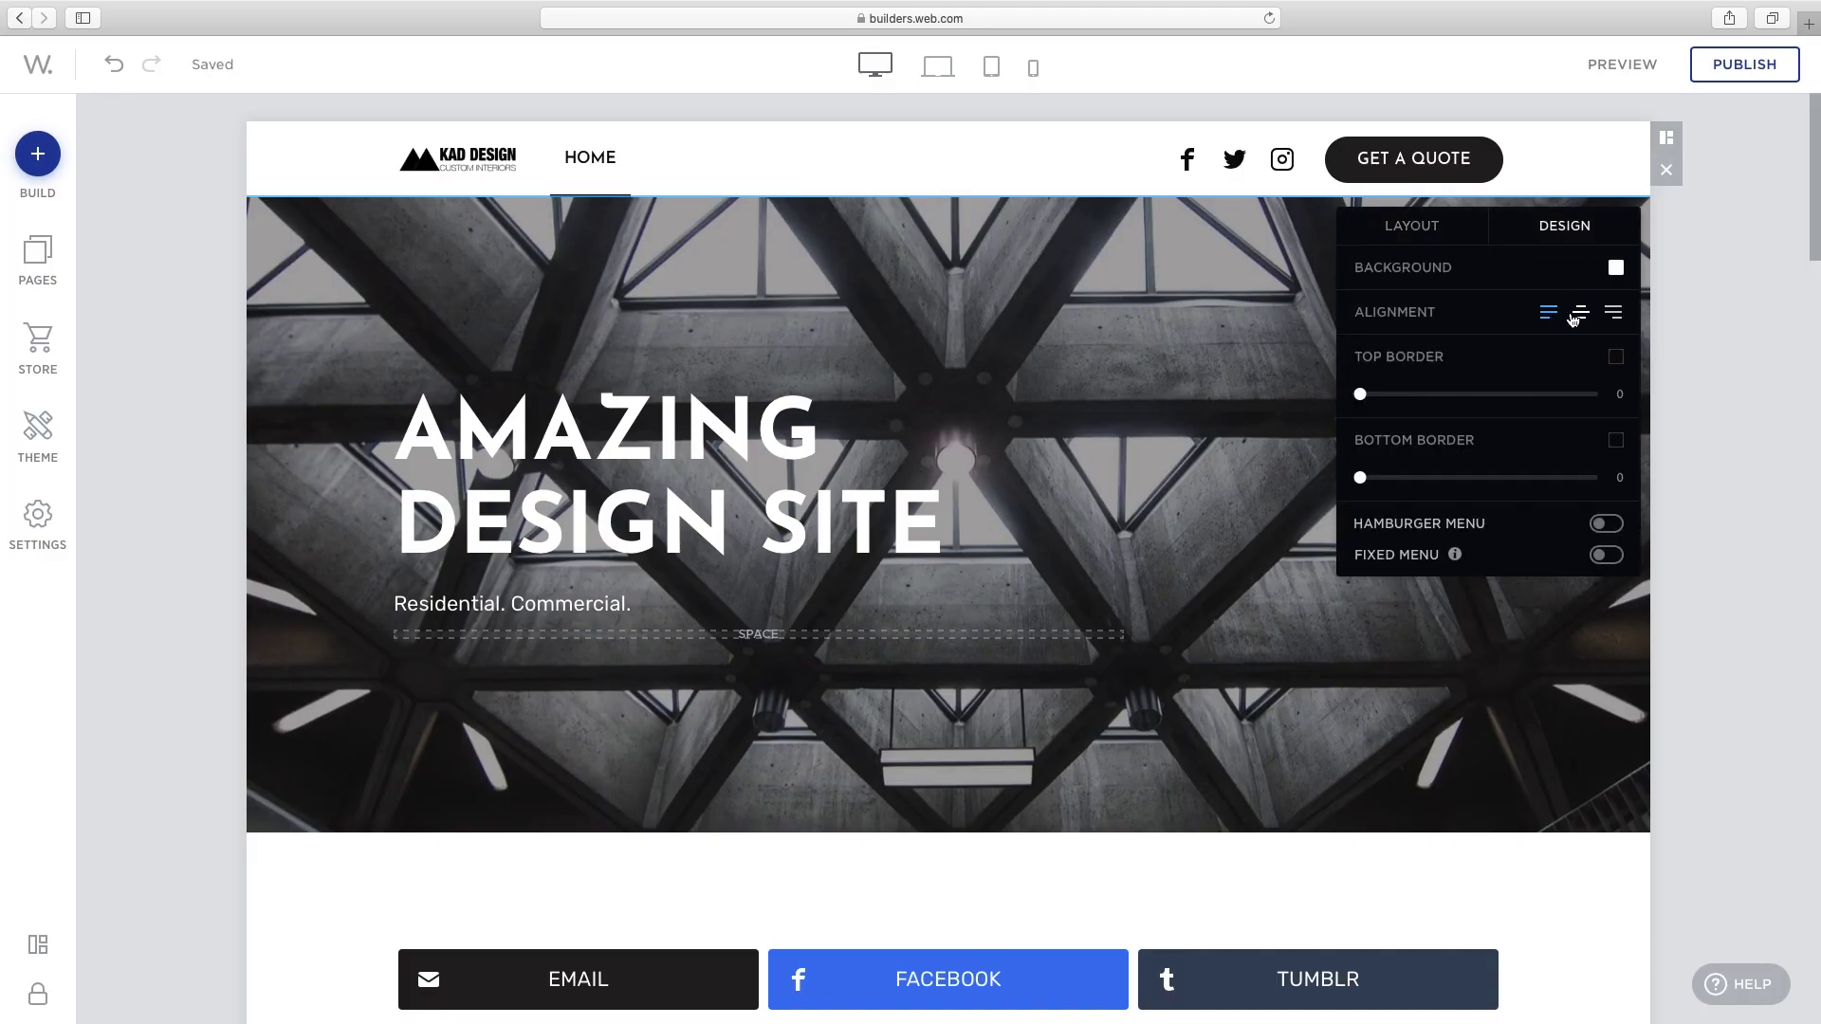
{"action": "left_click", "coordinate": [1577, 312]}
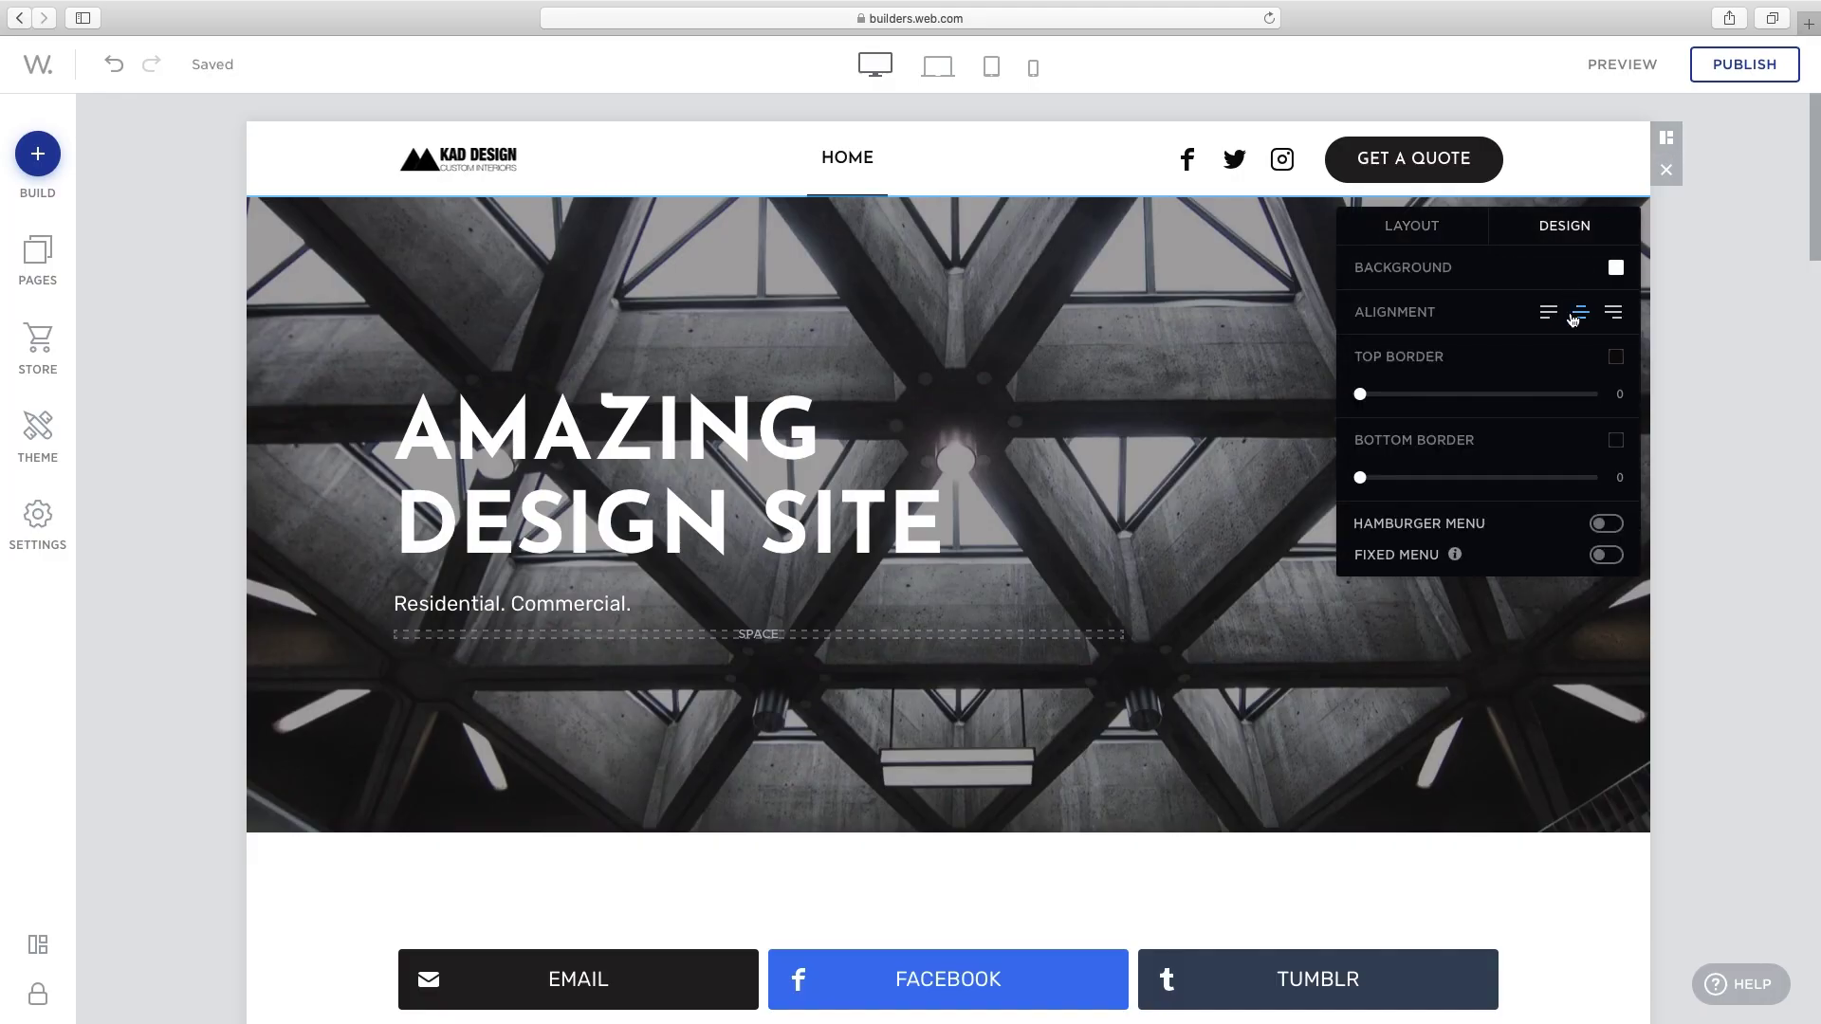
{"action": "left_click", "coordinate": [1605, 557]}
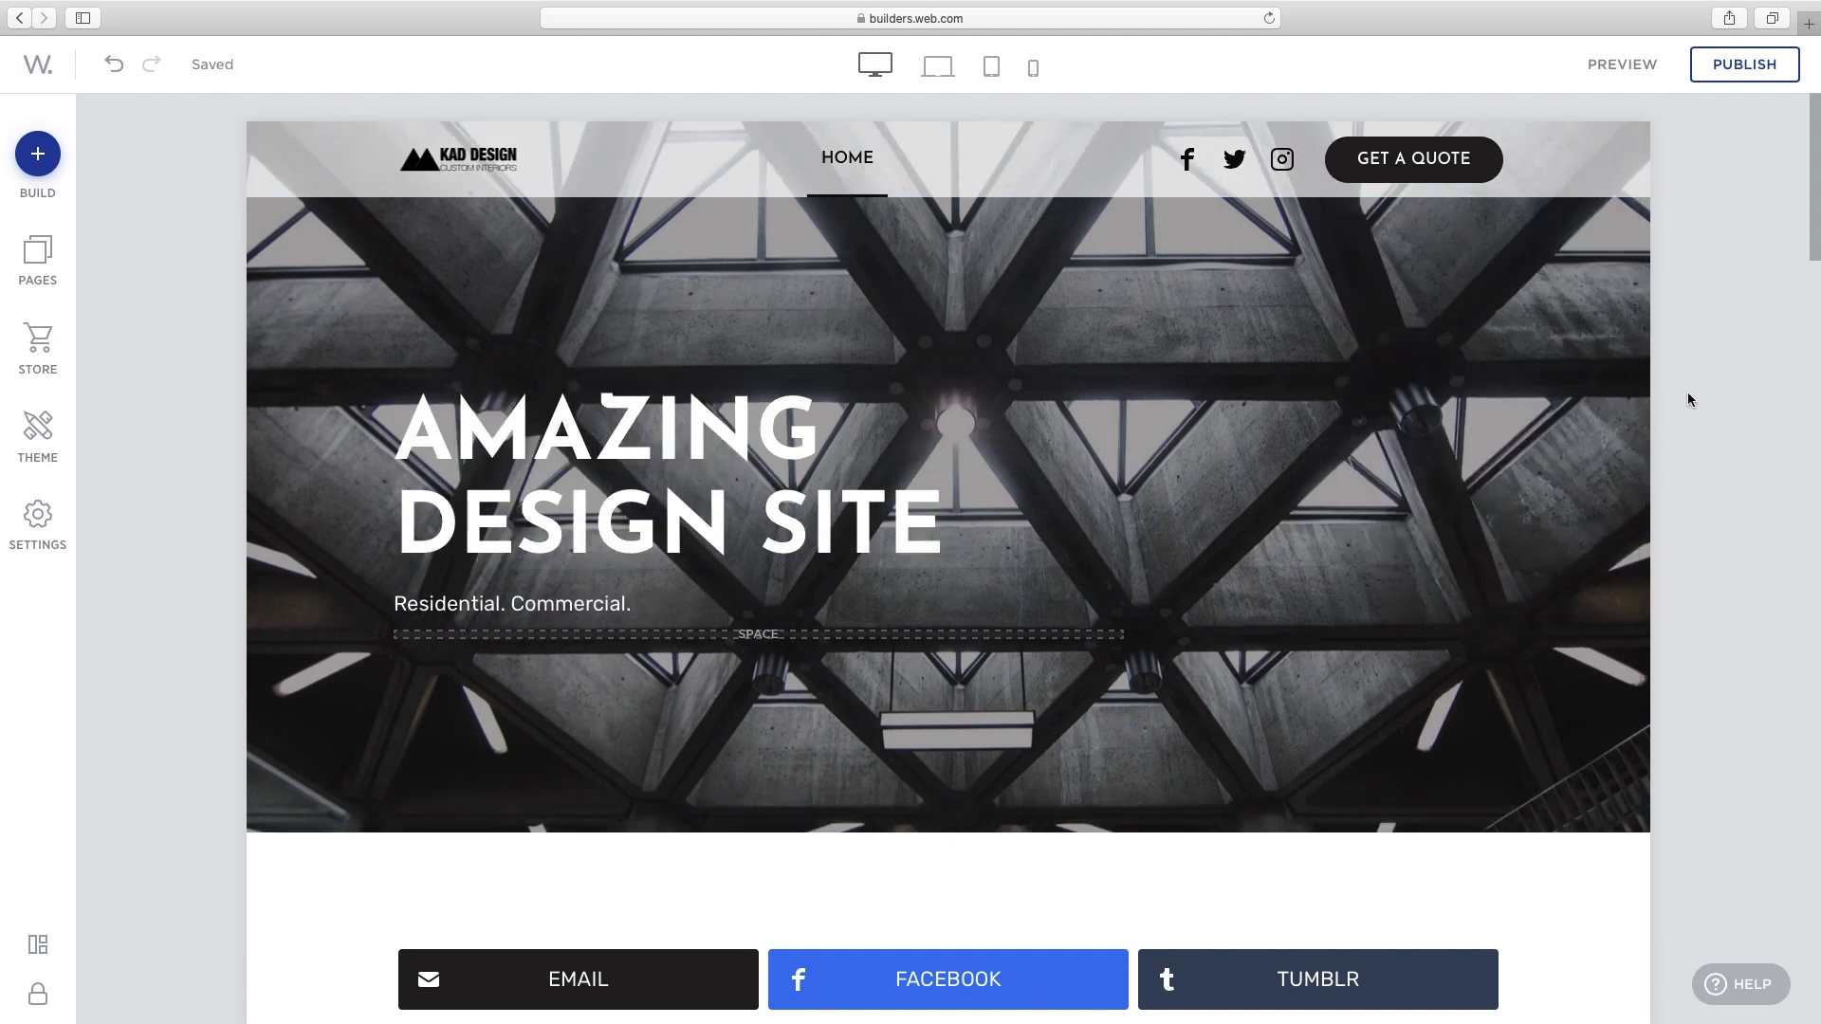